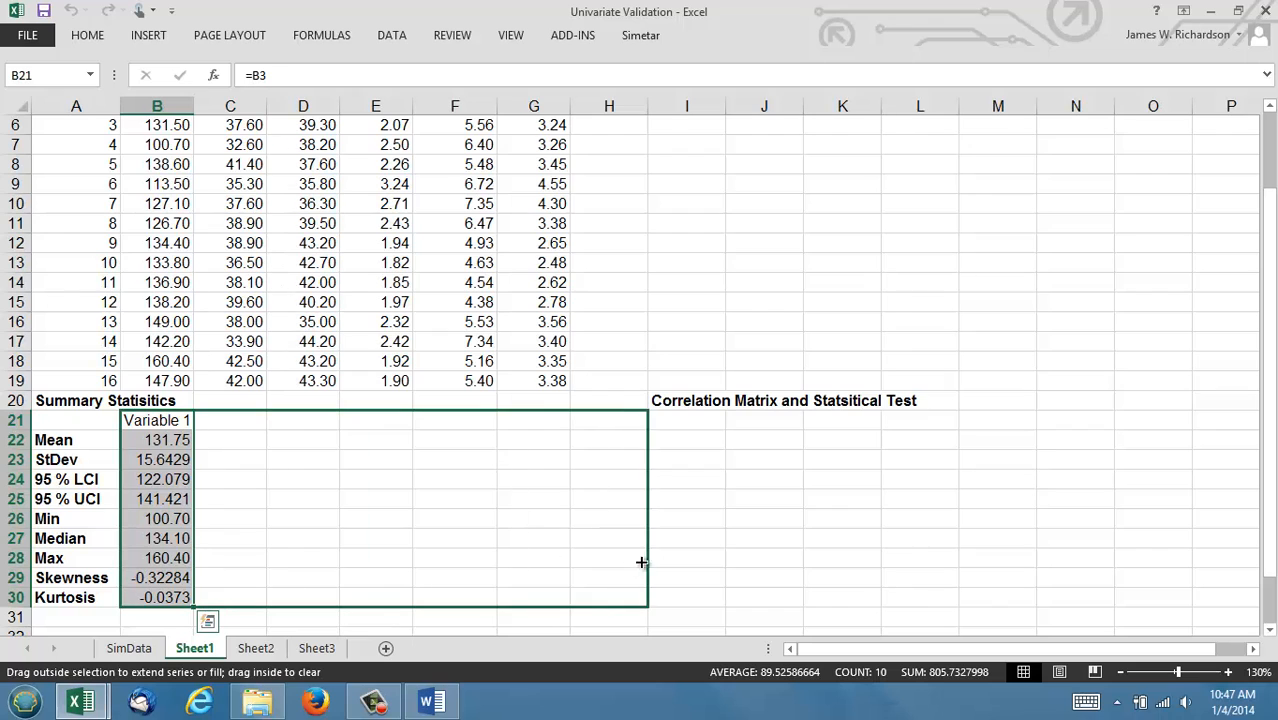
Enter =NORM(B22,B23) in the NORMAL row under Variable 1 (B34), using Variable 1's mean and standard deviation as arguments
left_click(208, 616)
key("Down")
key("Down")
key("Down")
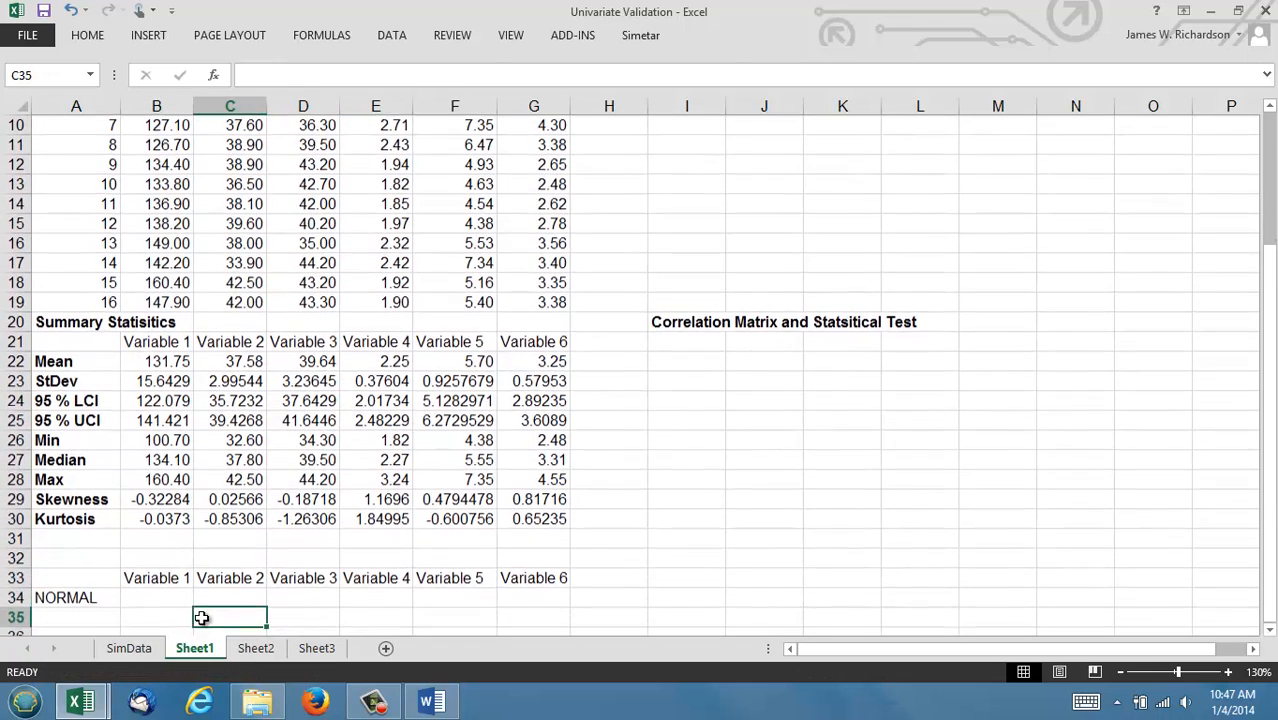
key("Left")
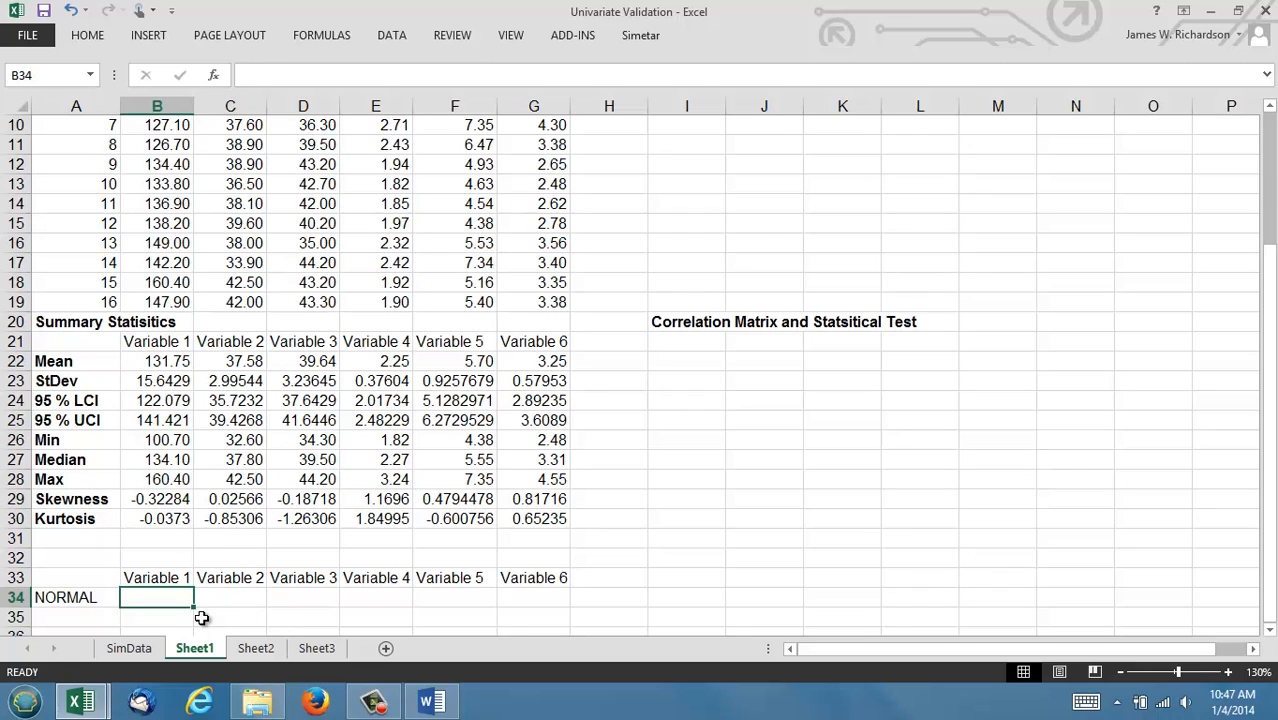
type("=NOR")
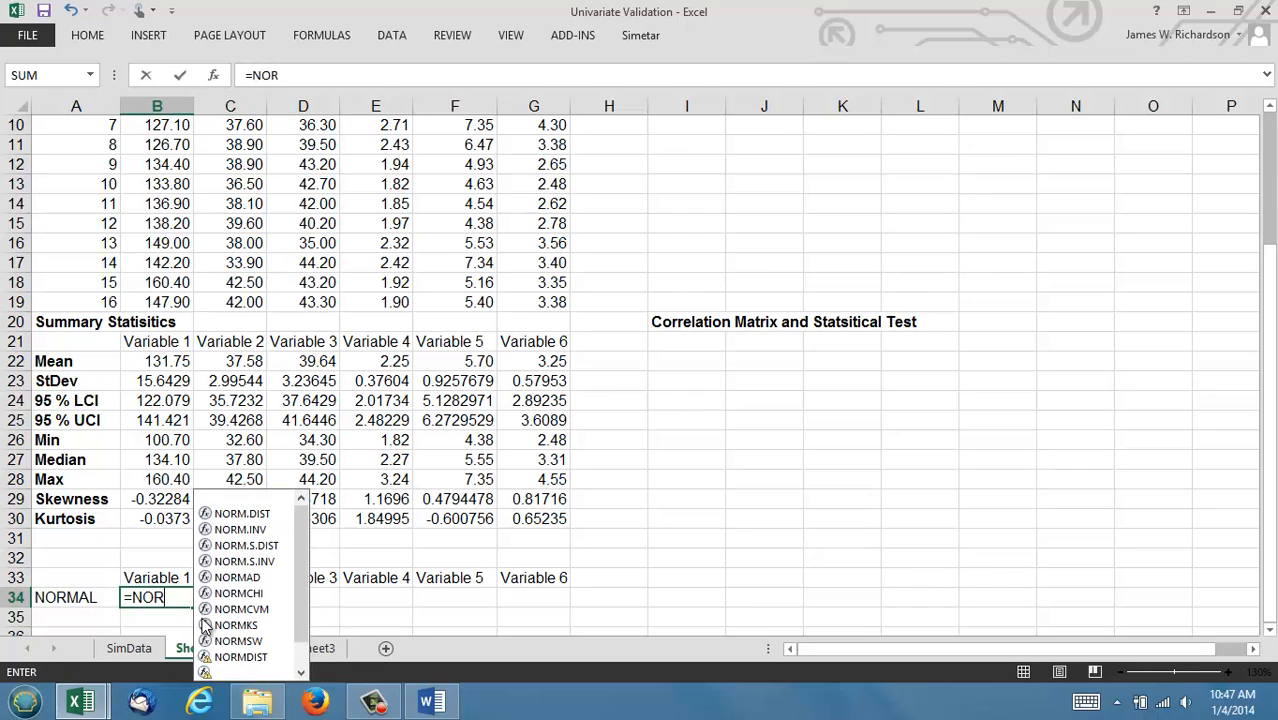
type("M(")
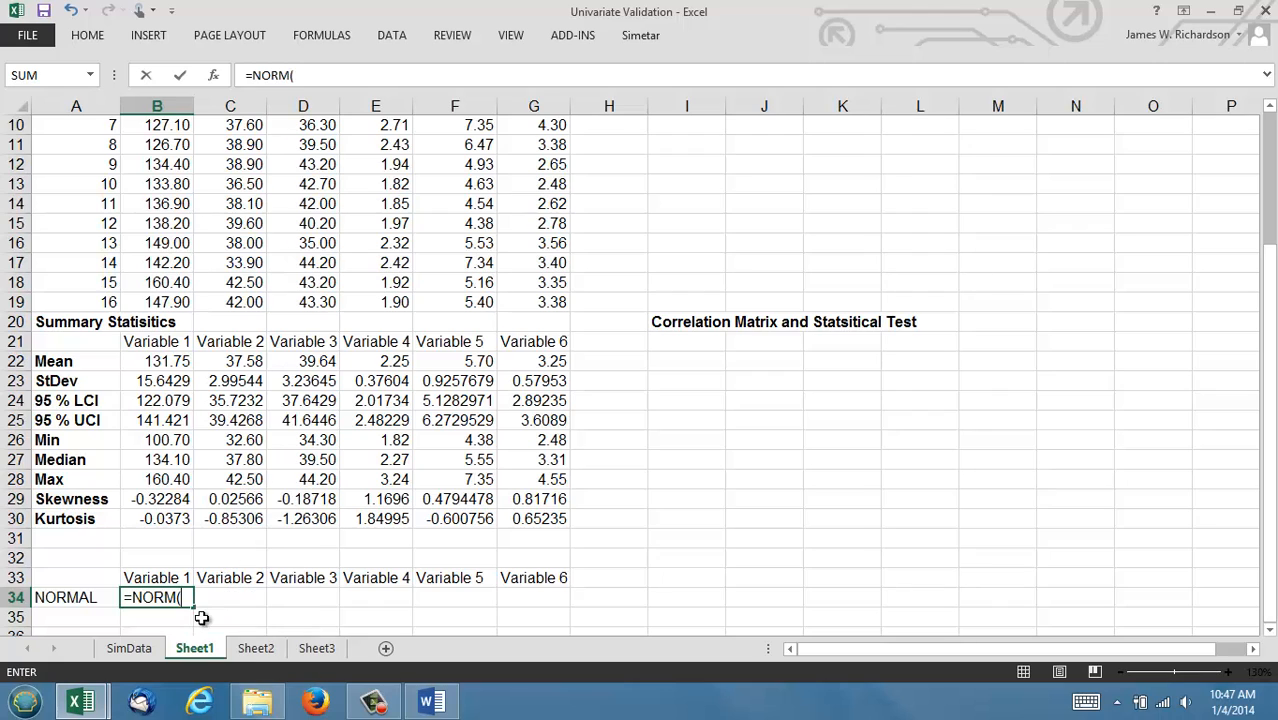
left_click(213, 75)
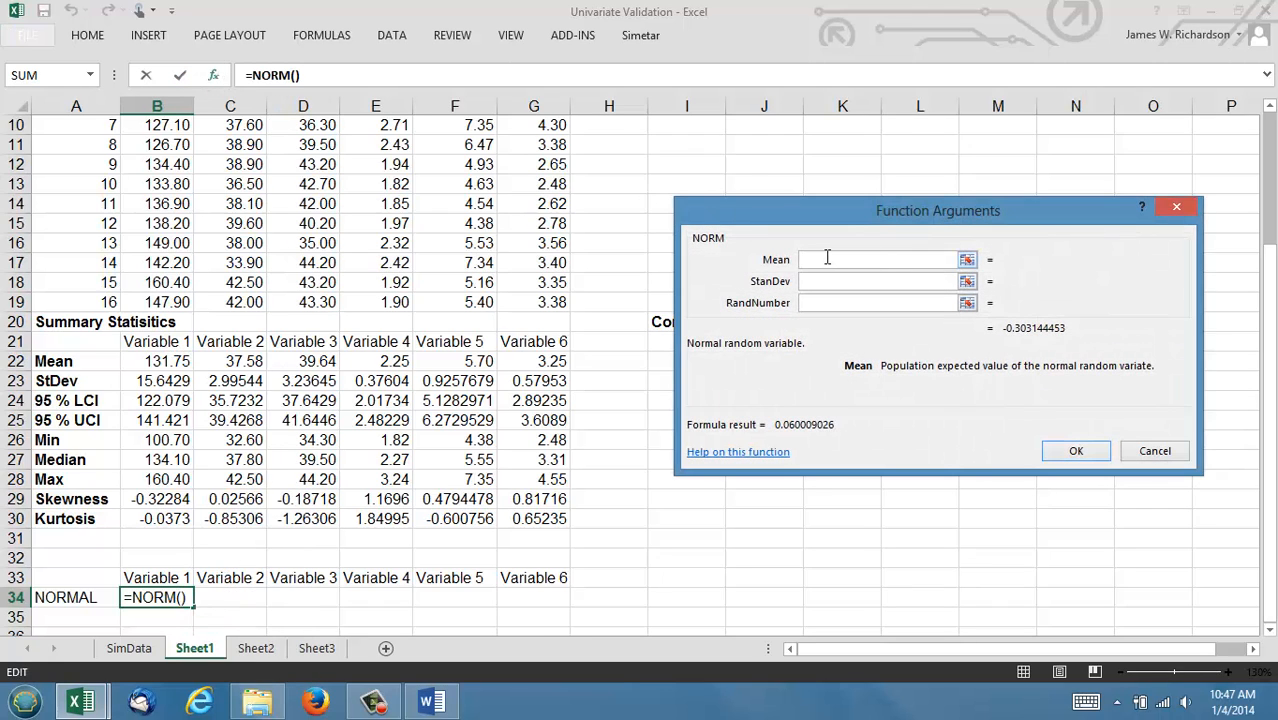
left_click(168, 362)
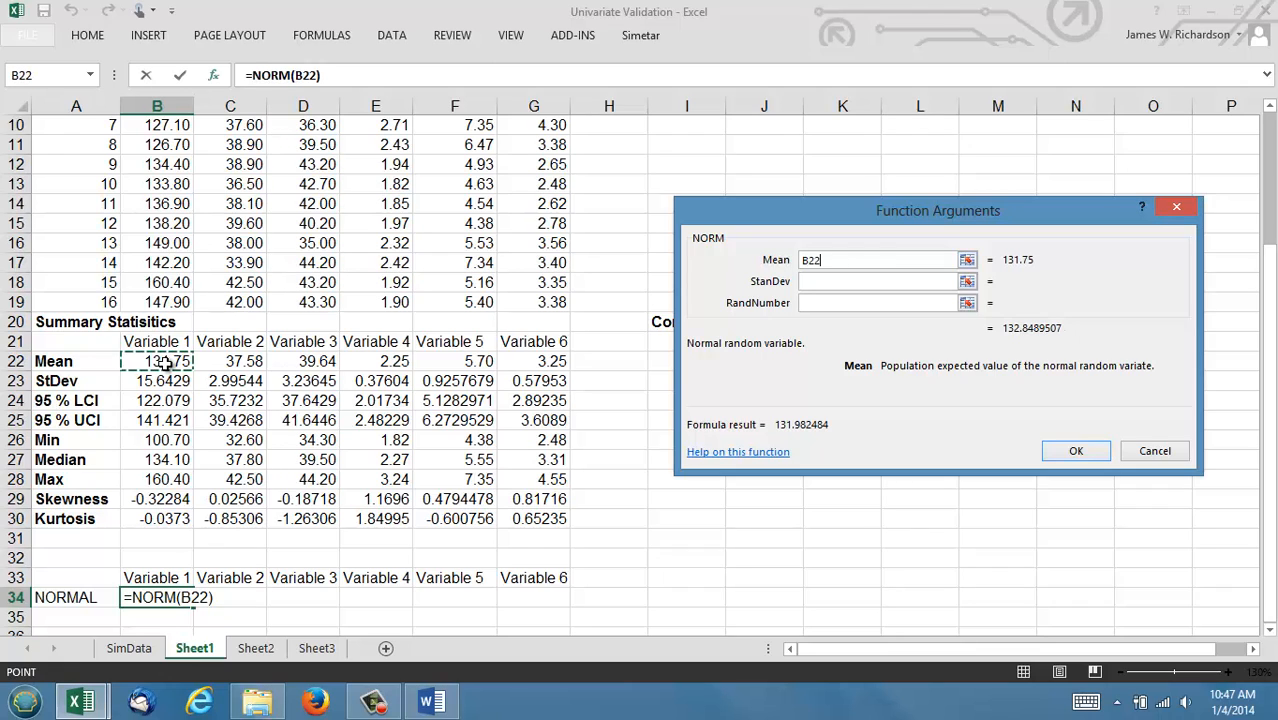
left_click(839, 281)
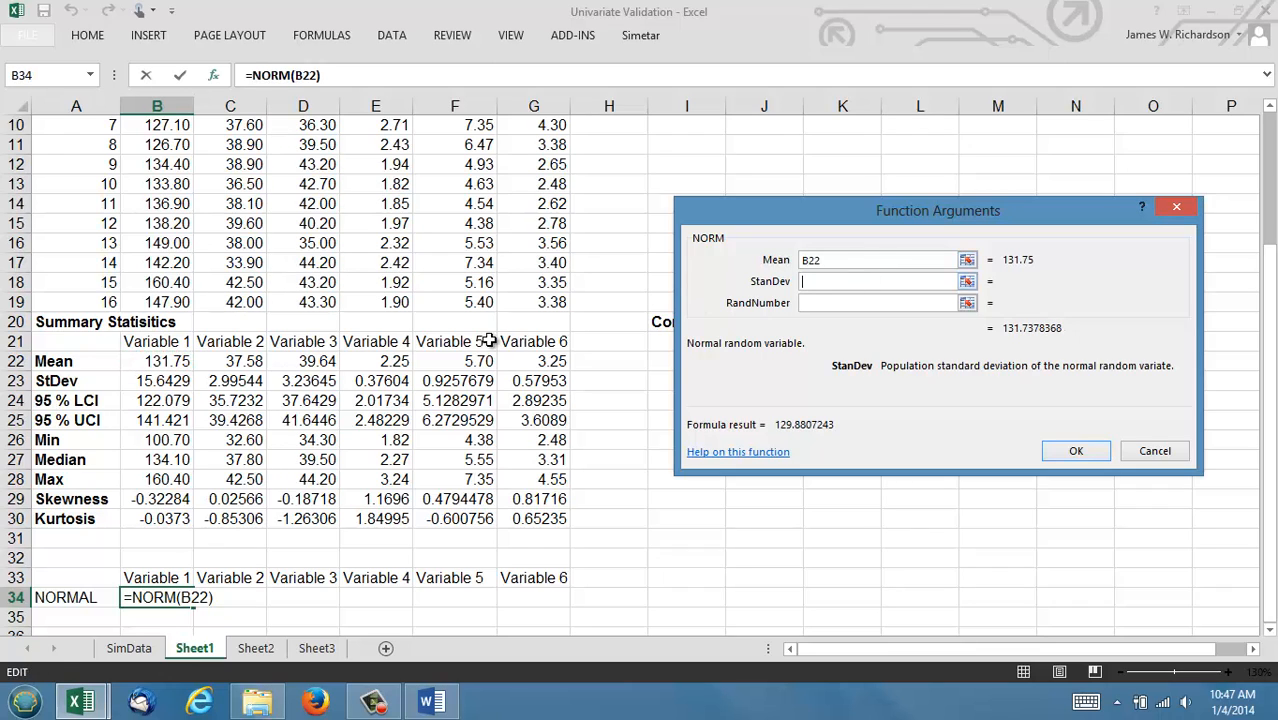
left_click(167, 386)
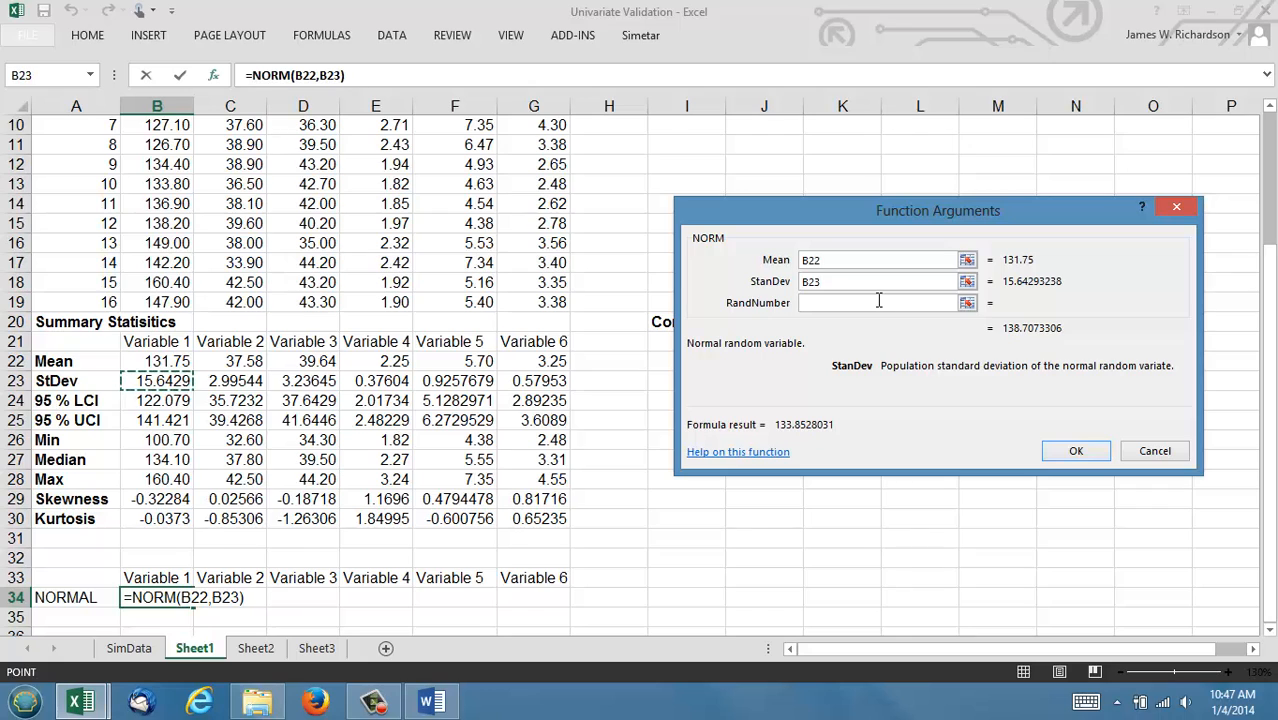
left_click(1052, 452)
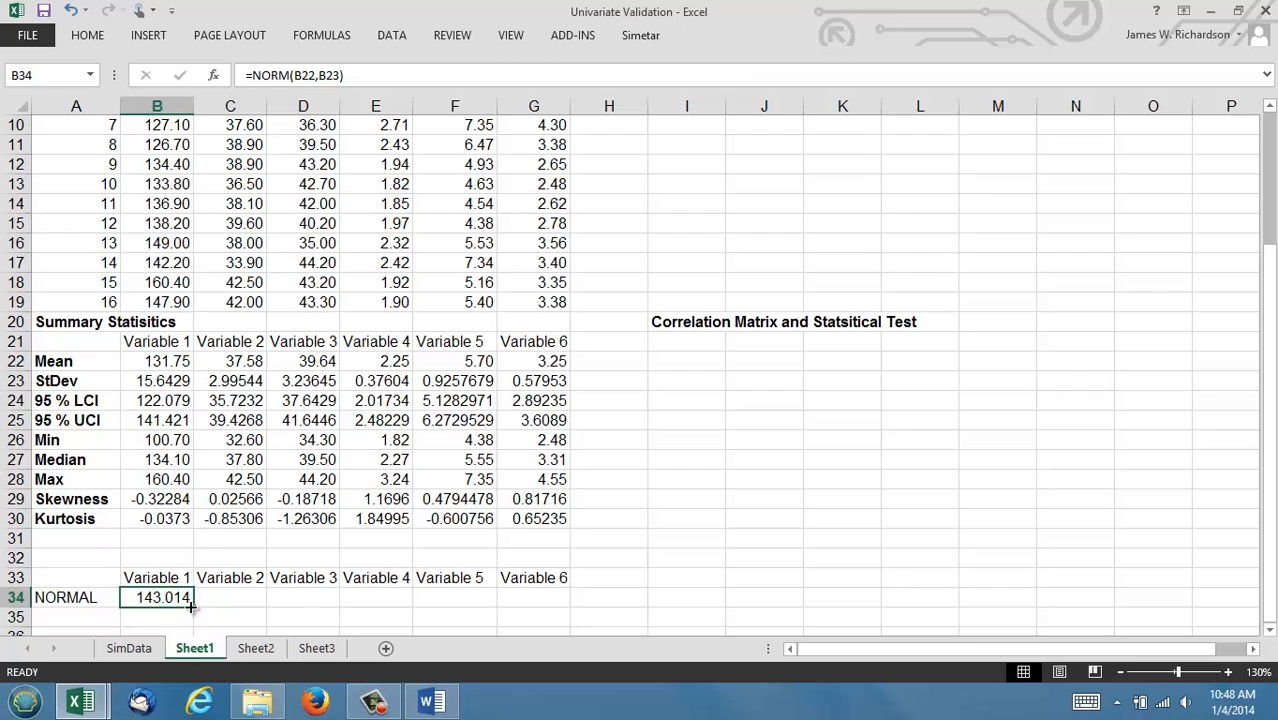
Copy the NORM formula from B34 across to G34 and recalculate the sheet several times to draw new random values
left_click_drag(191, 606, 580, 596)
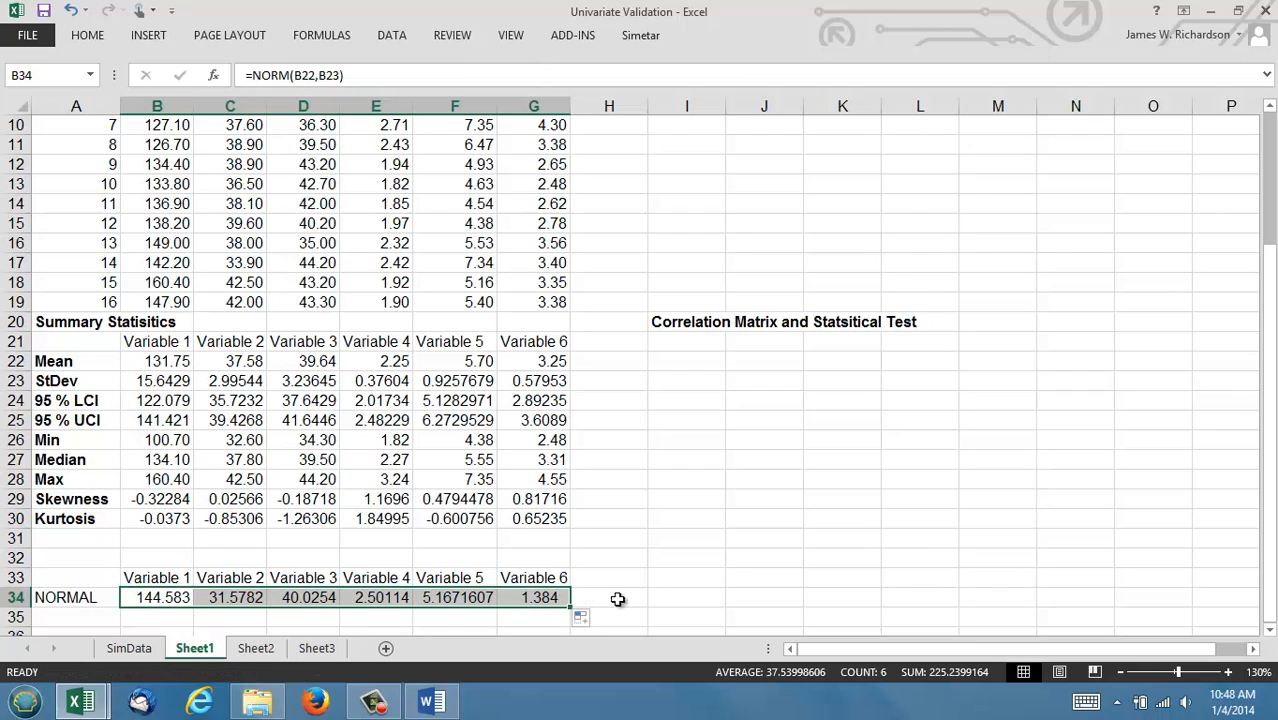
key("F9")
key("F9")
key("F9")
key("F9")
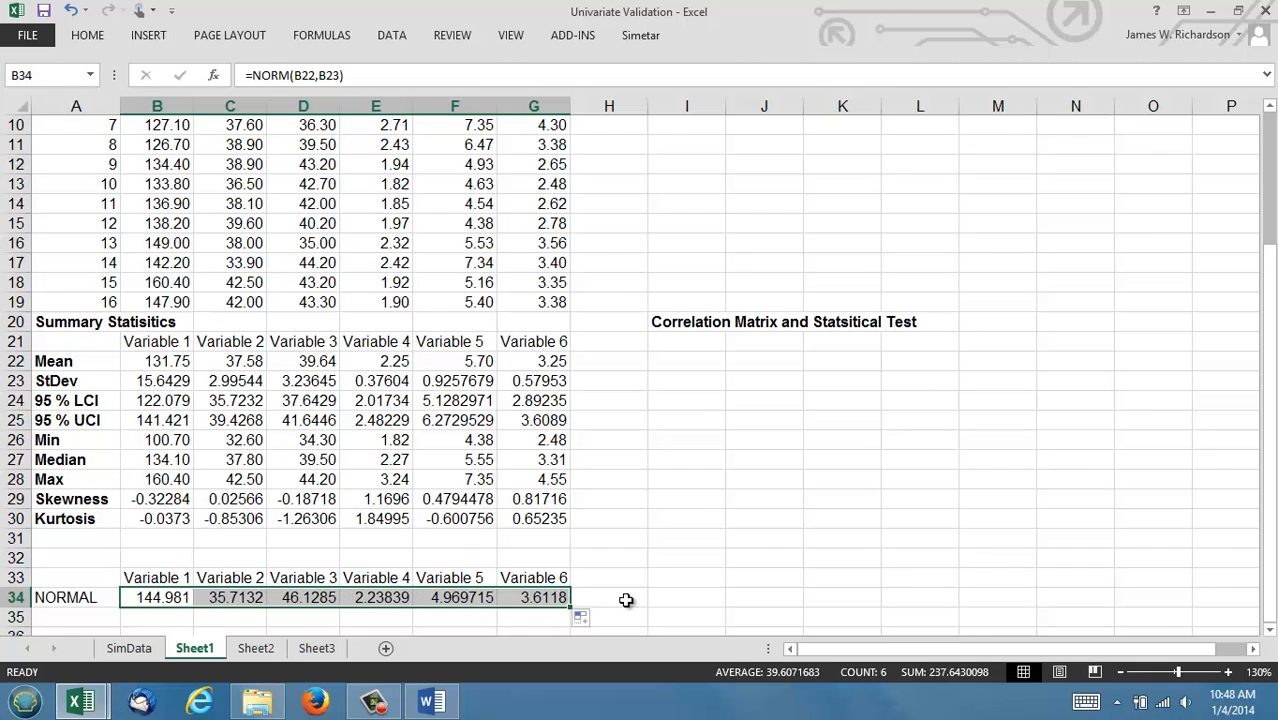
Run a 500-iteration Simetar simulation of B34:G34, clearing the old output list and taking variable names from the left and above
key("Down")
key("Down")
key("Down")
key("Down")
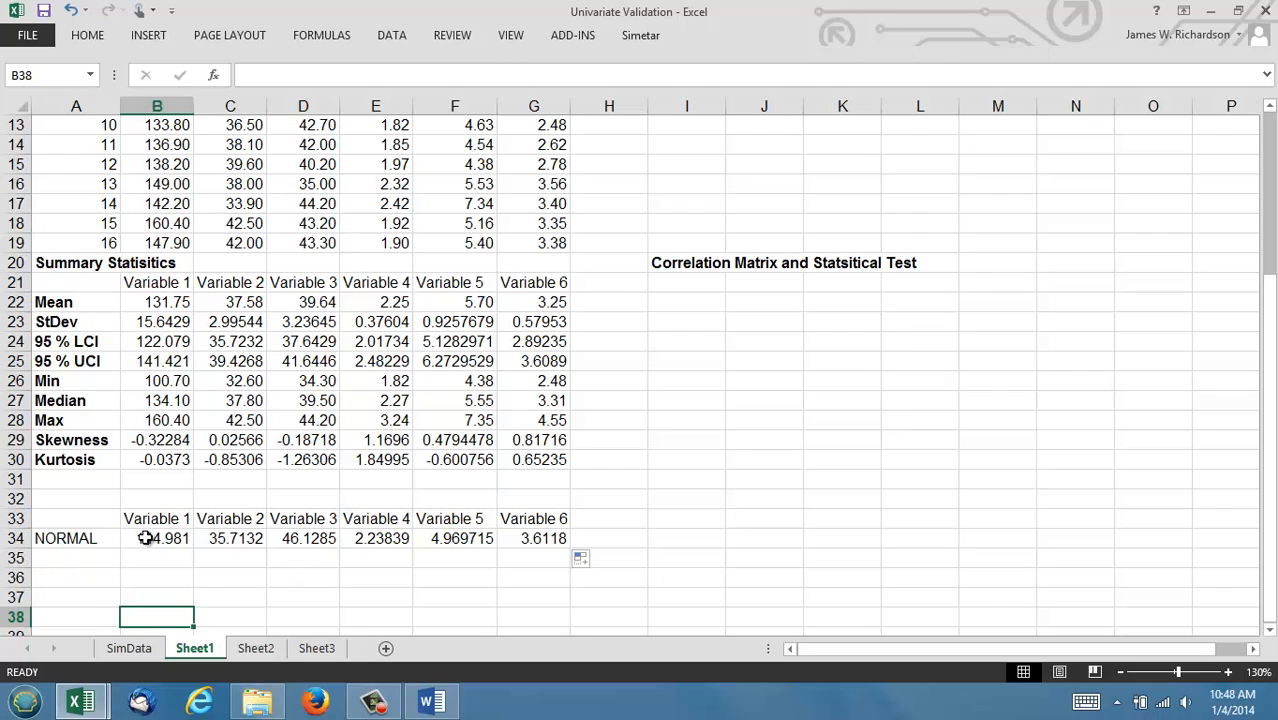
left_click_drag(137, 538, 556, 540)
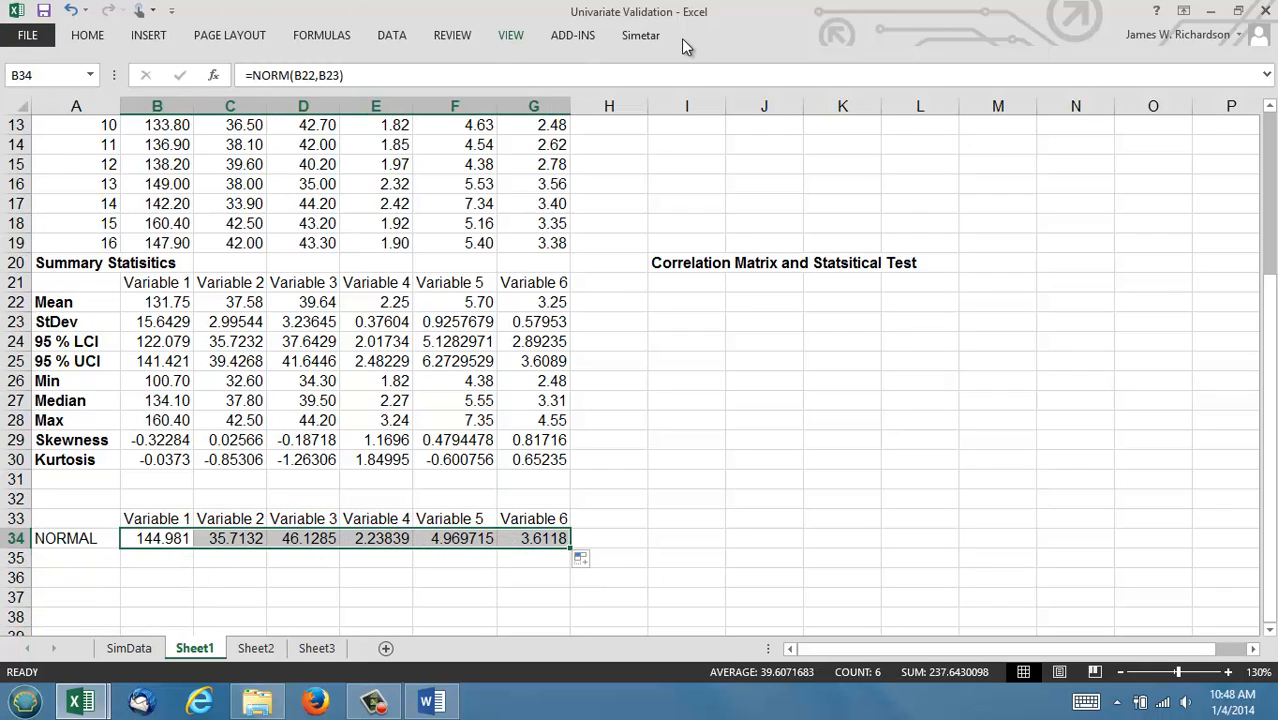
left_click(645, 37)
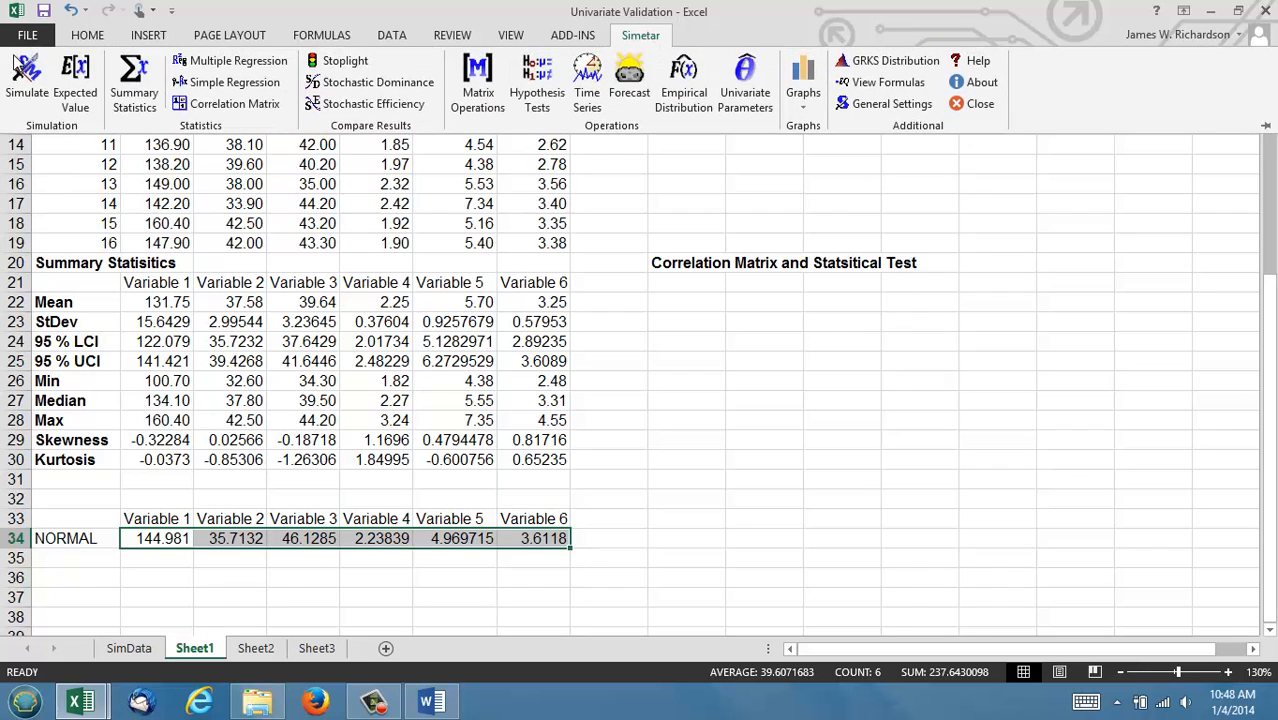
left_click(16, 80)
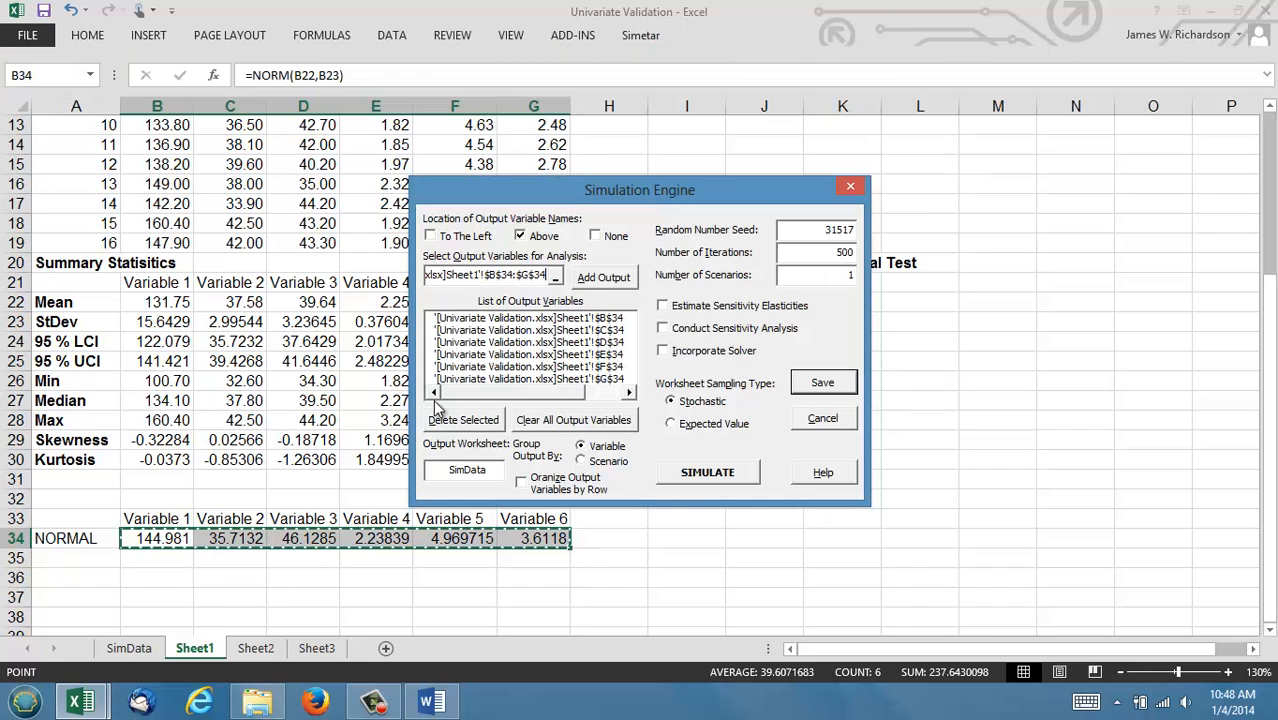
left_click(553, 425)
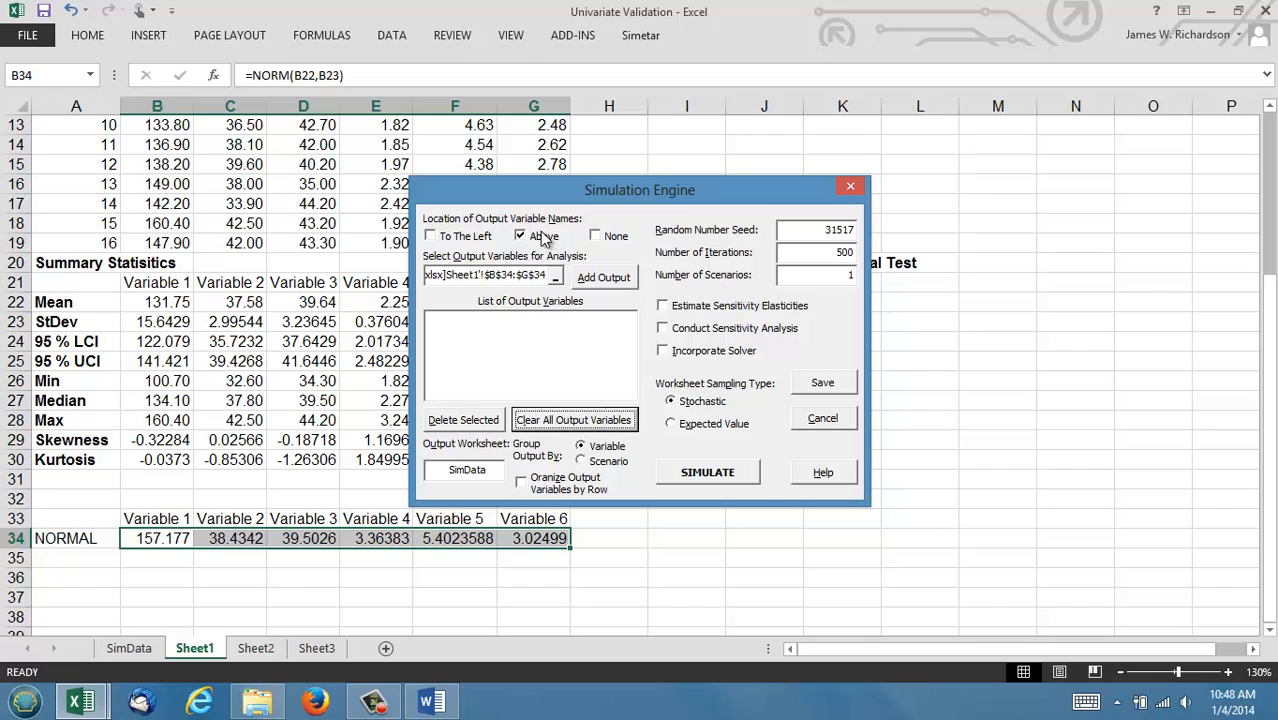
left_click(430, 237)
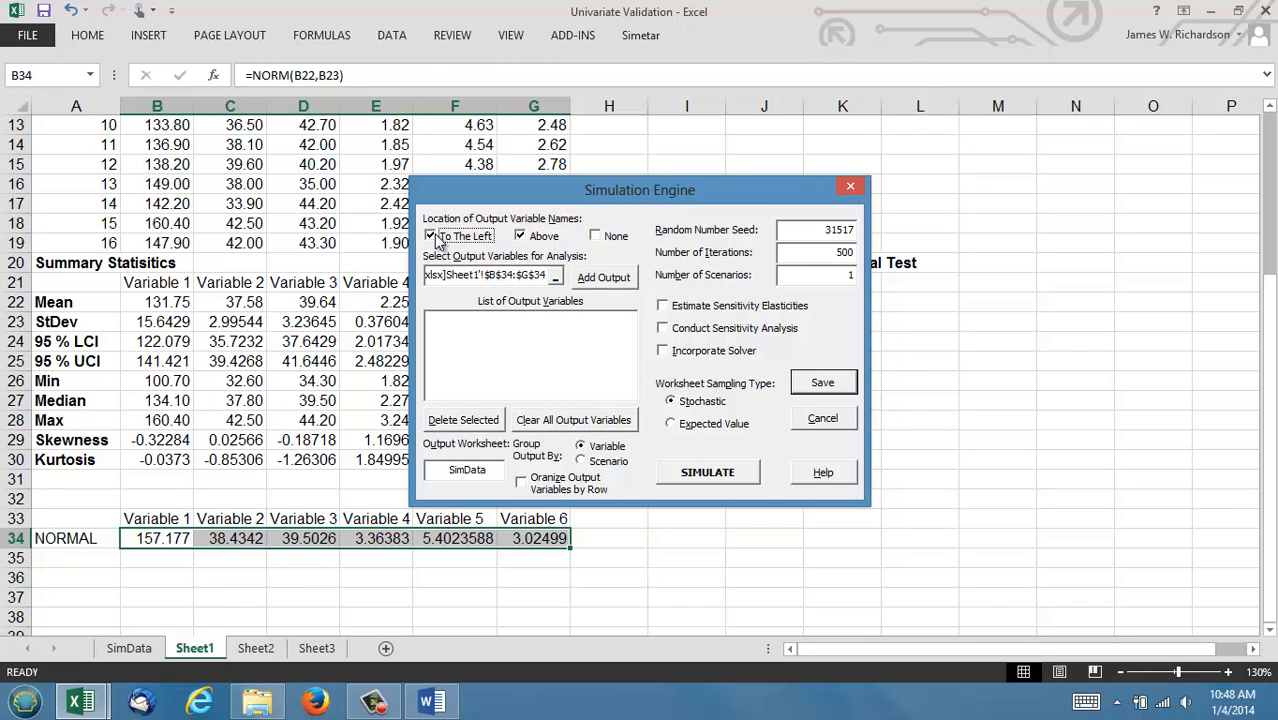
left_click(601, 280)
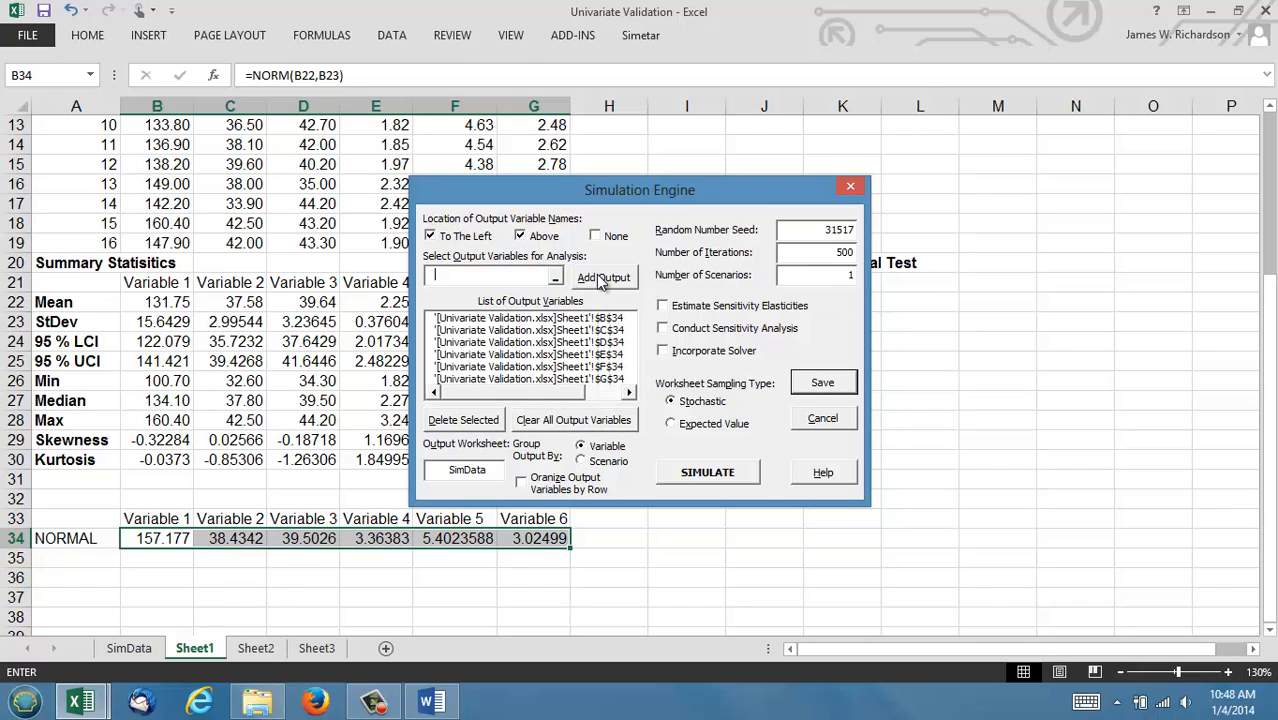
left_click(712, 474)
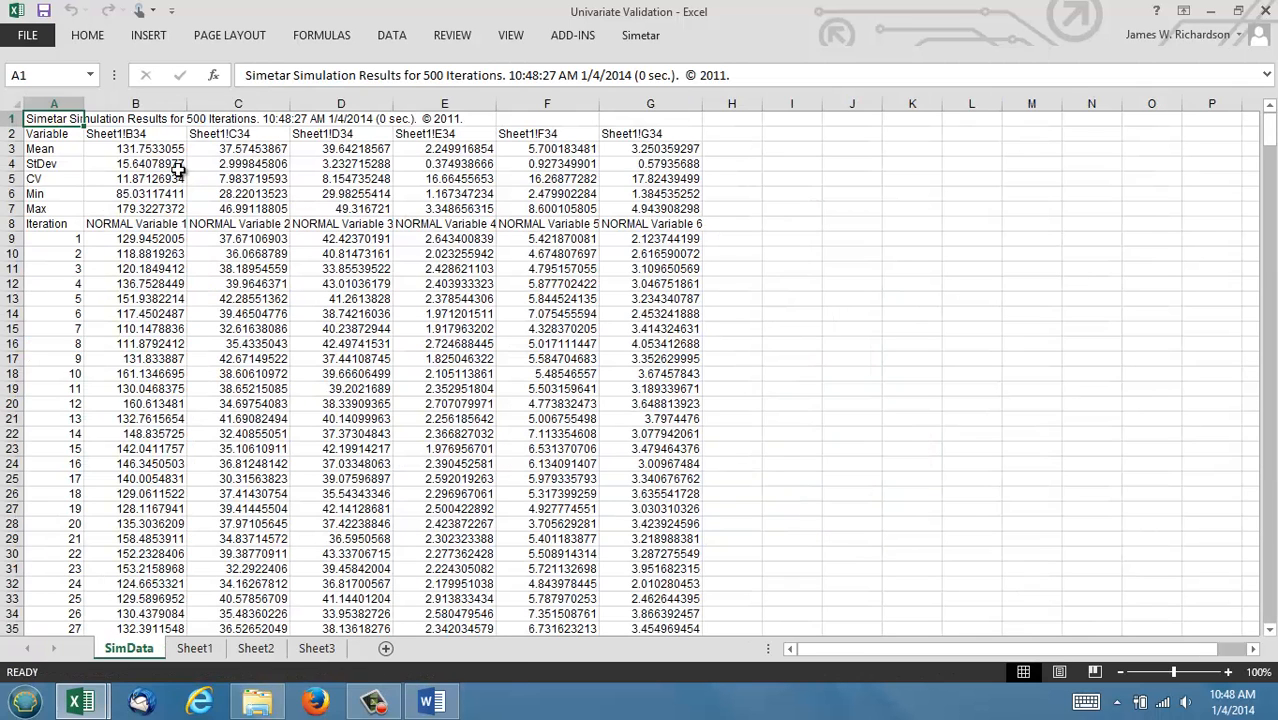
Start a hypothesis test comparing two series with output at J3 on SimData, and set the first data series to Sheet1!B3:B19
left_click(125, 223)
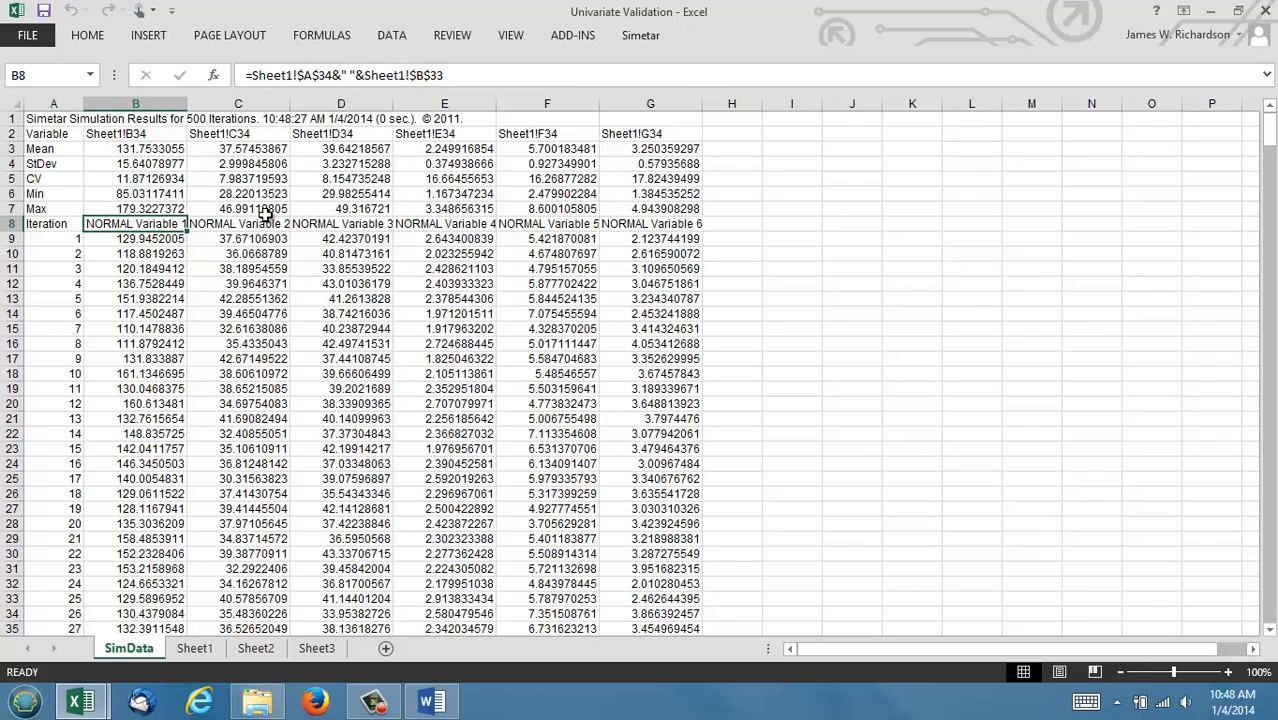
left_click(846, 148)
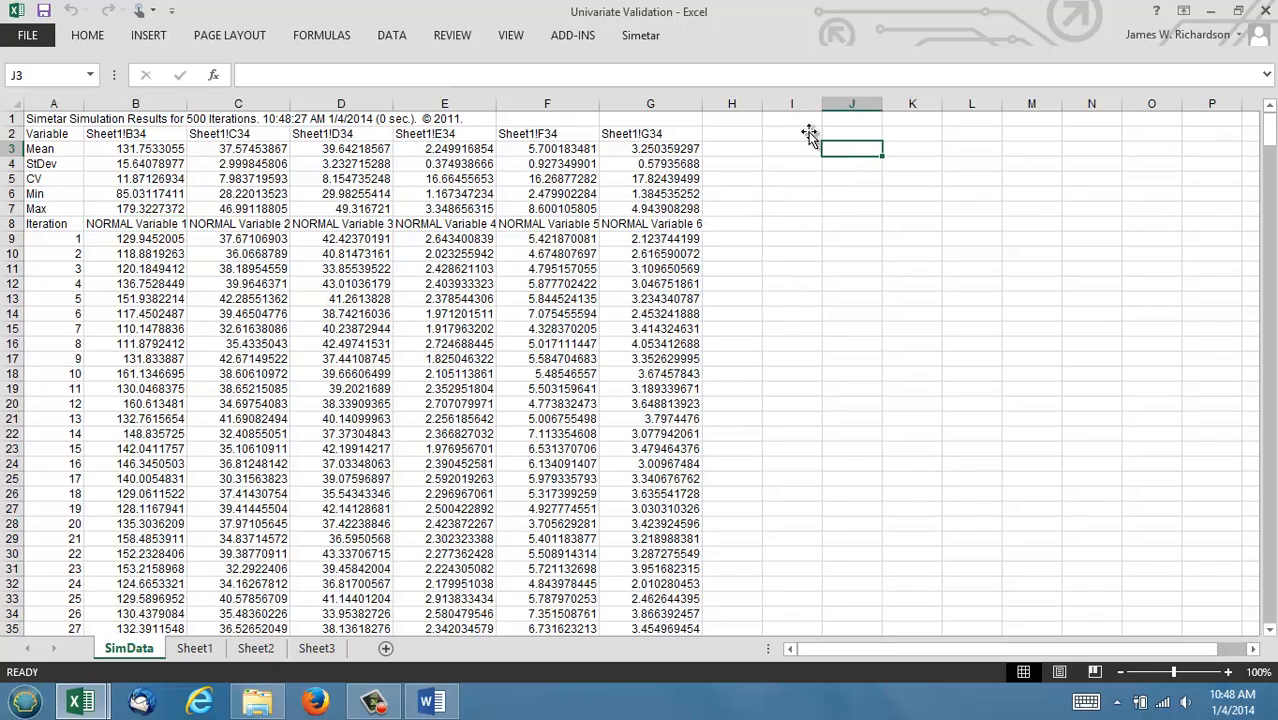
left_click(640, 36)
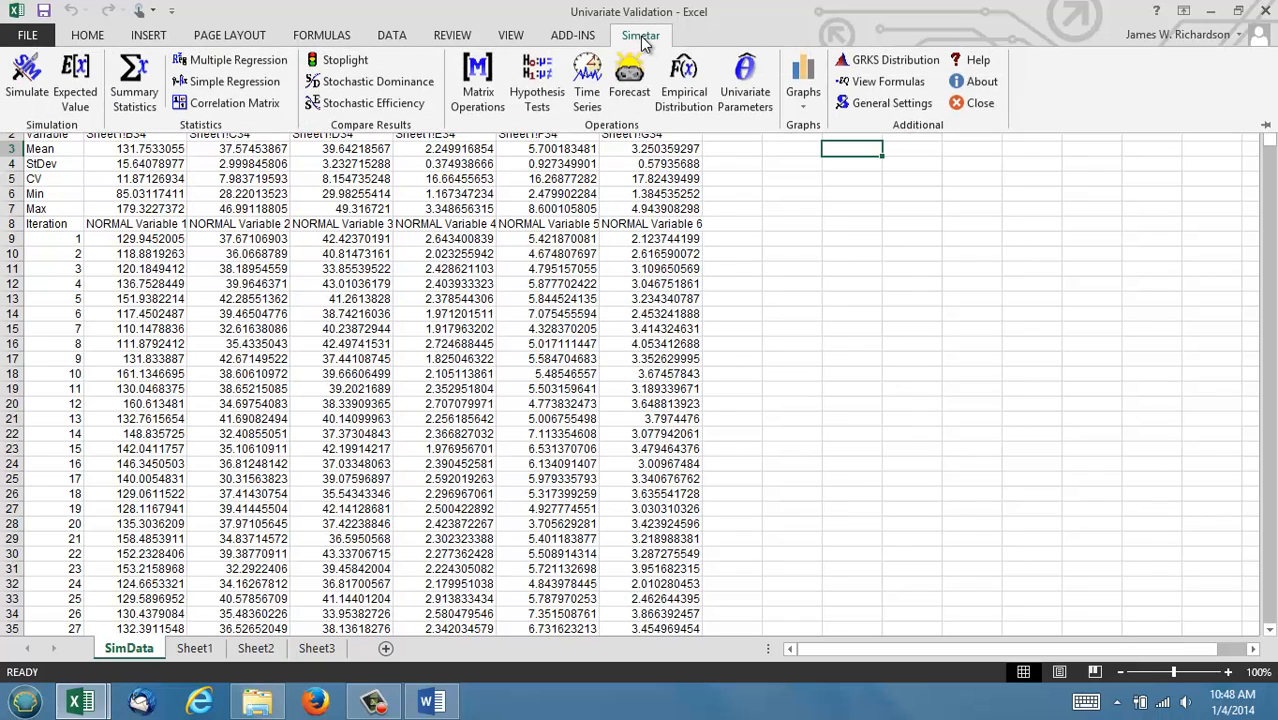
left_click(537, 75)
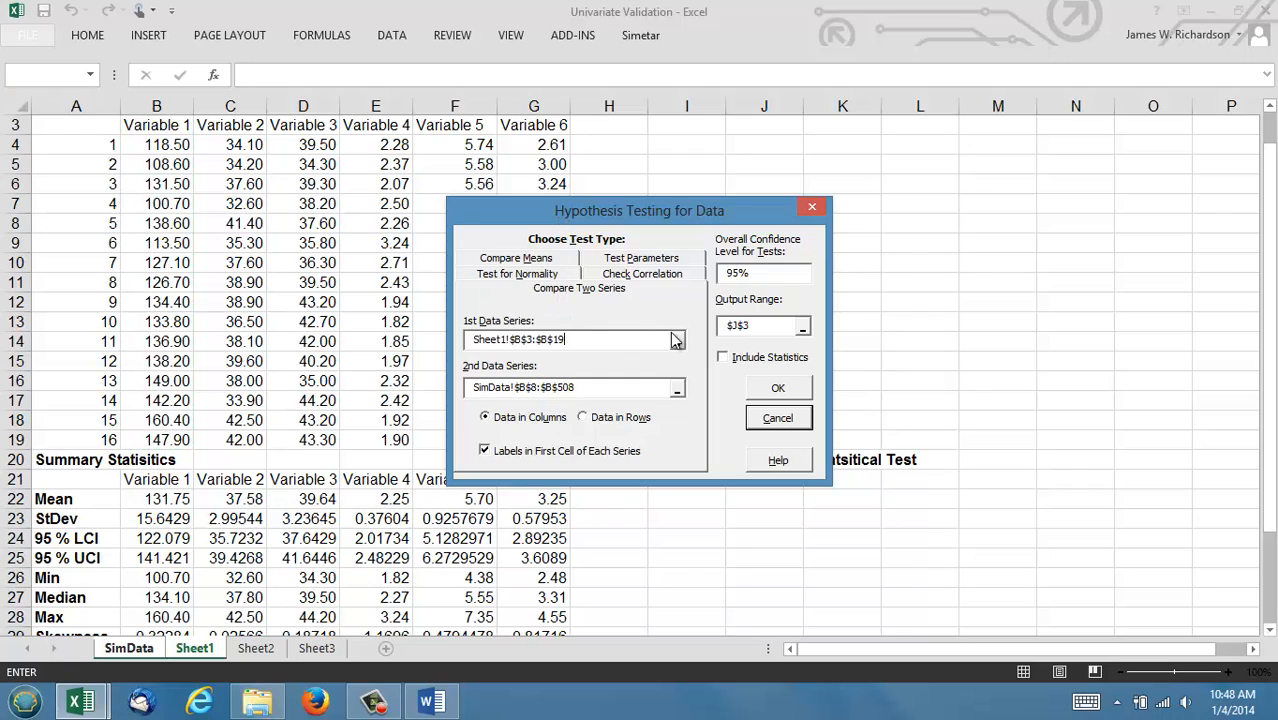
left_click_drag(567, 341, 437, 334)
key("Delete")
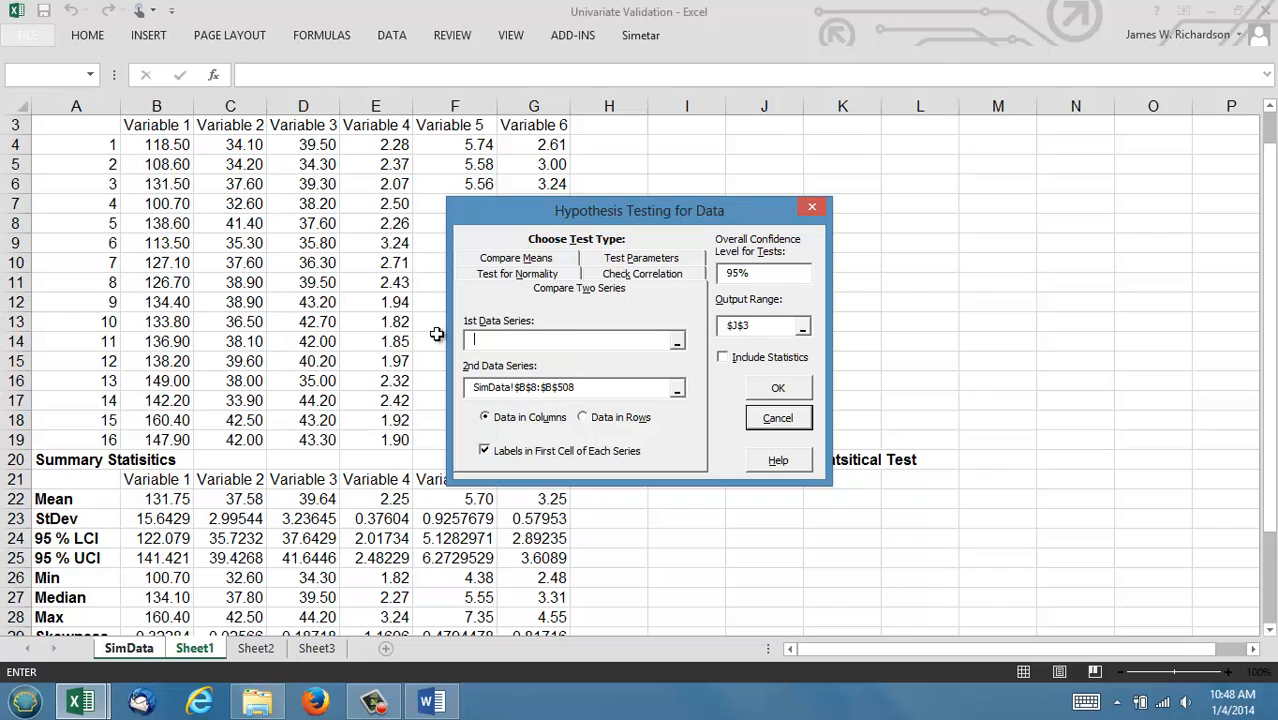
left_click_drag(145, 127, 155, 440)
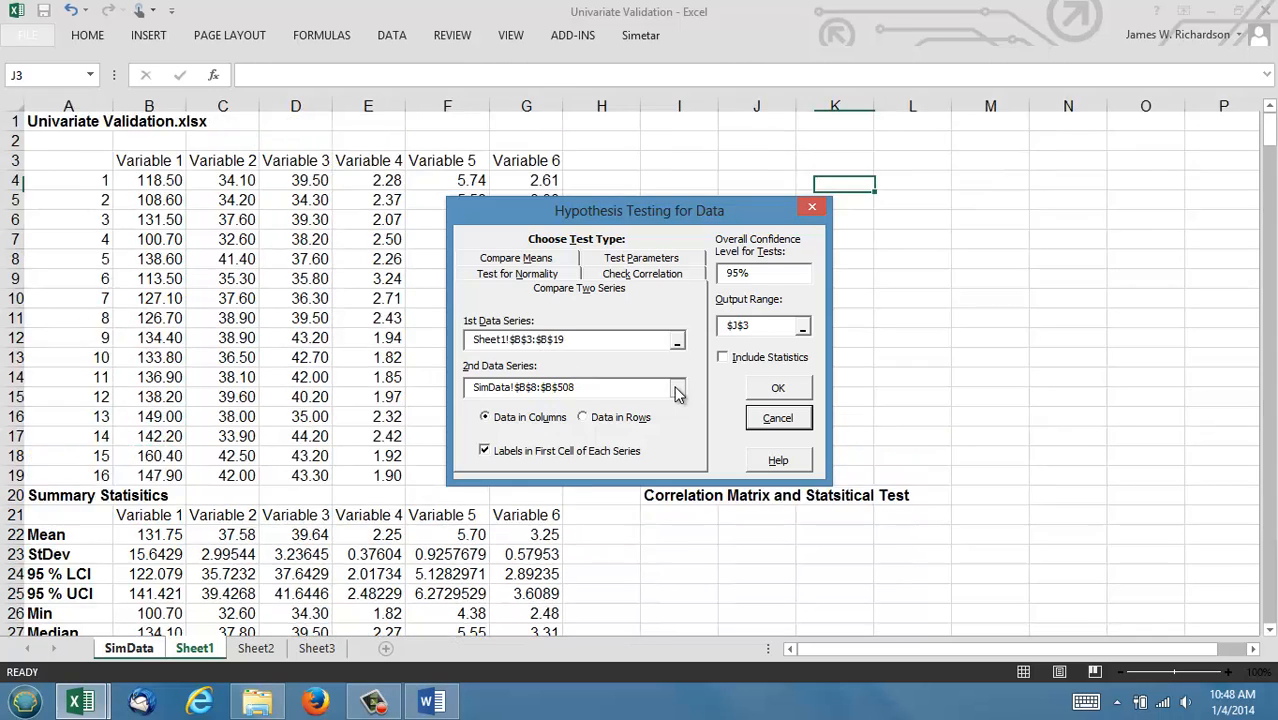
Set the second data series to SimData!B8:B508 and run the comparison at 95% confidence with labels in the first cells
left_click(677, 389)
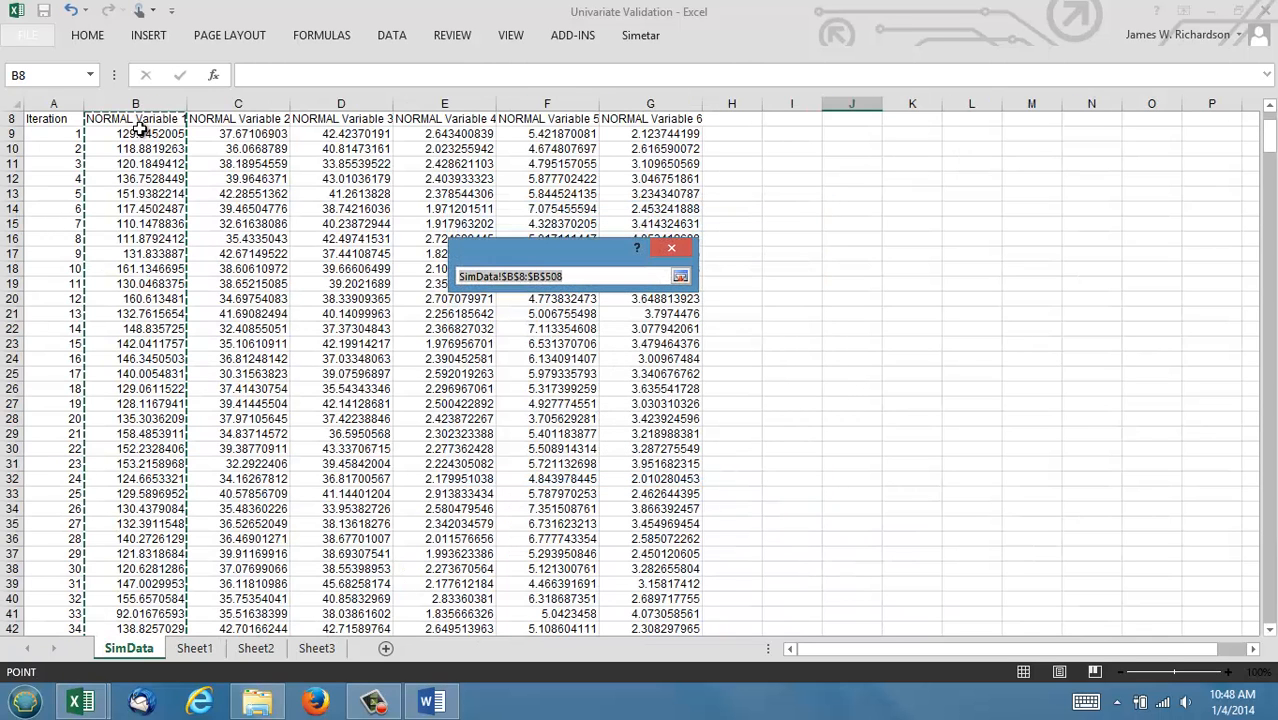
left_click_drag(145, 120, 130, 702)
mouse_move(135, 628)
left_mouse_down()
mouse_move(138, 593)
mouse_move(135, 613)
left_mouse_up()
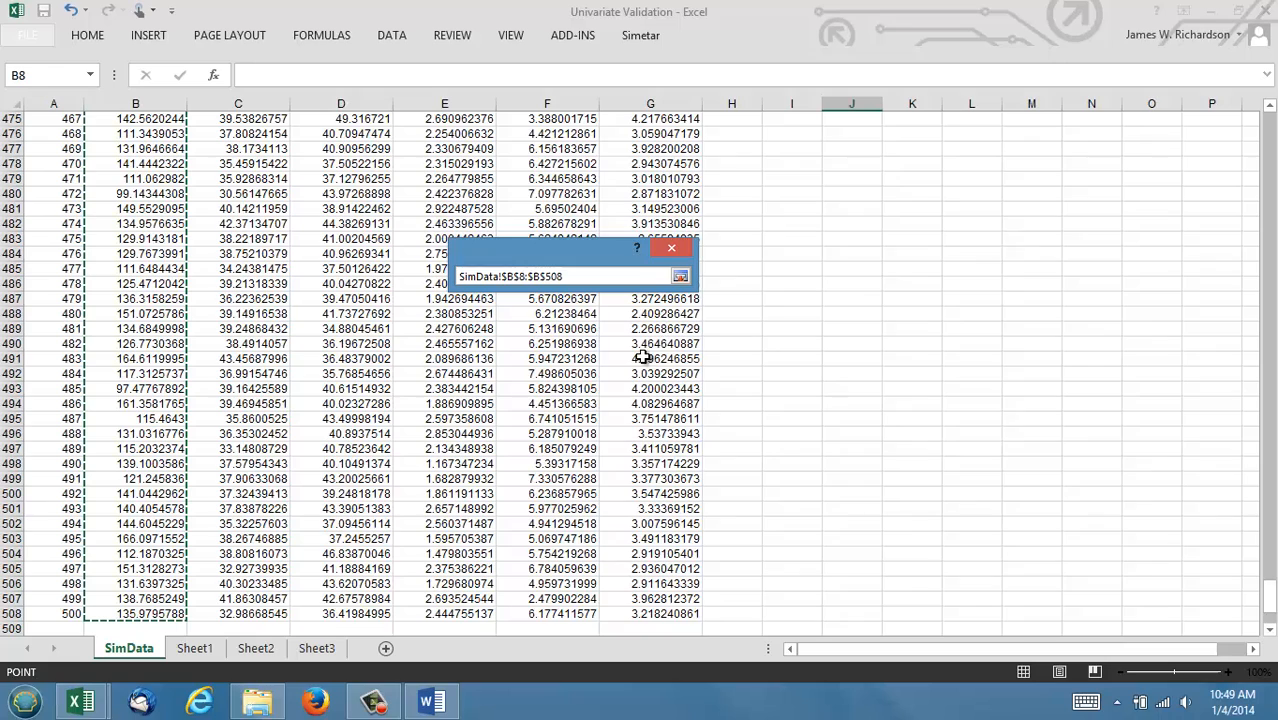
left_click(681, 277)
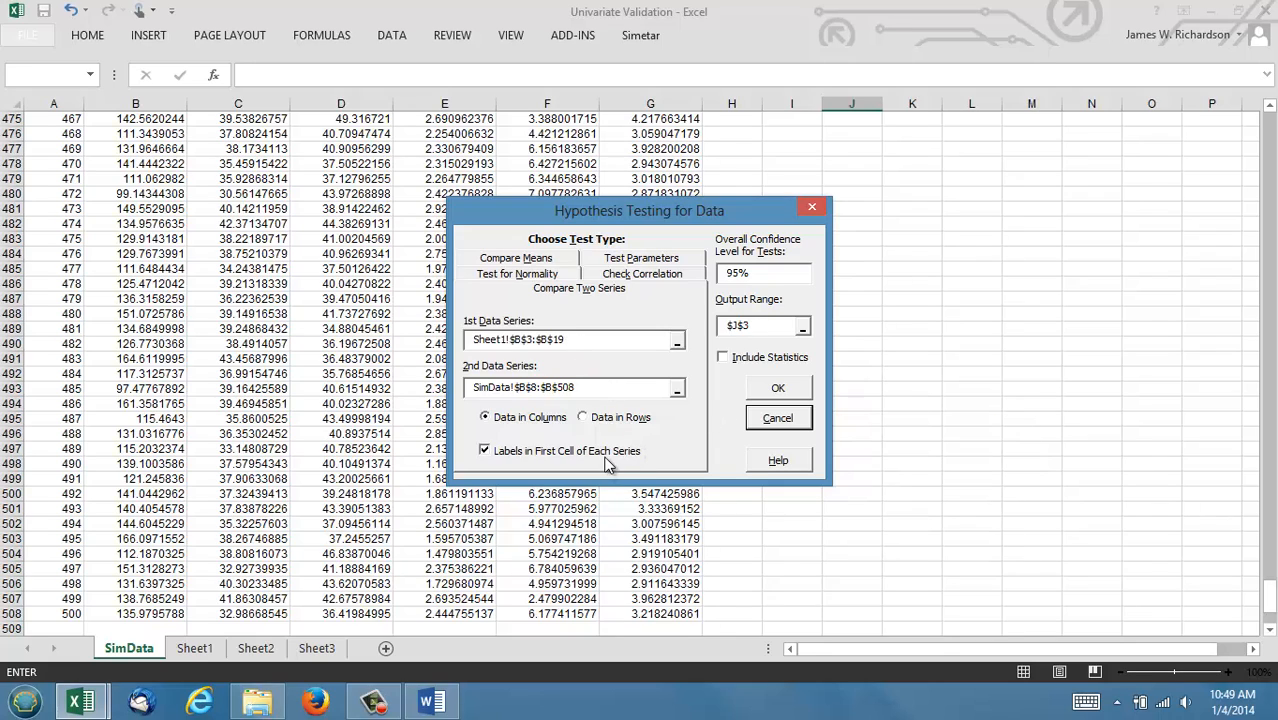
left_click(780, 390)
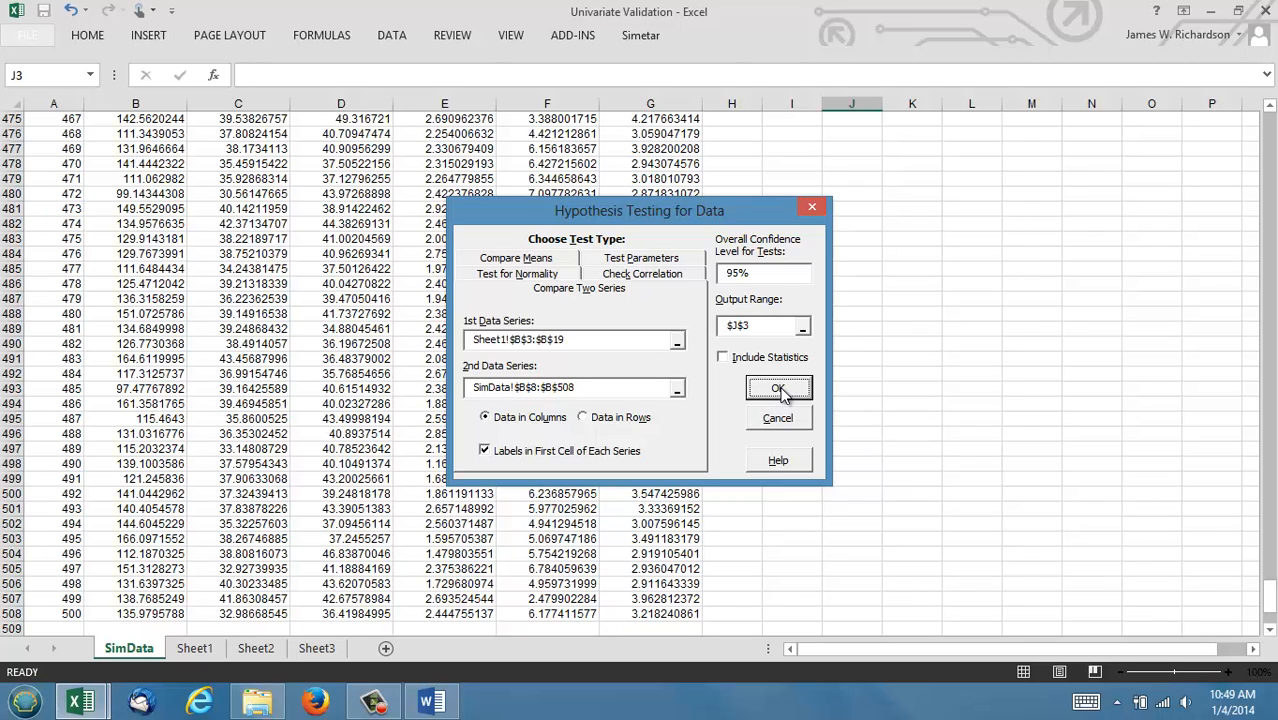
Widen column J in the distribution comparison results so the full test names fit
left_click(1035, 256)
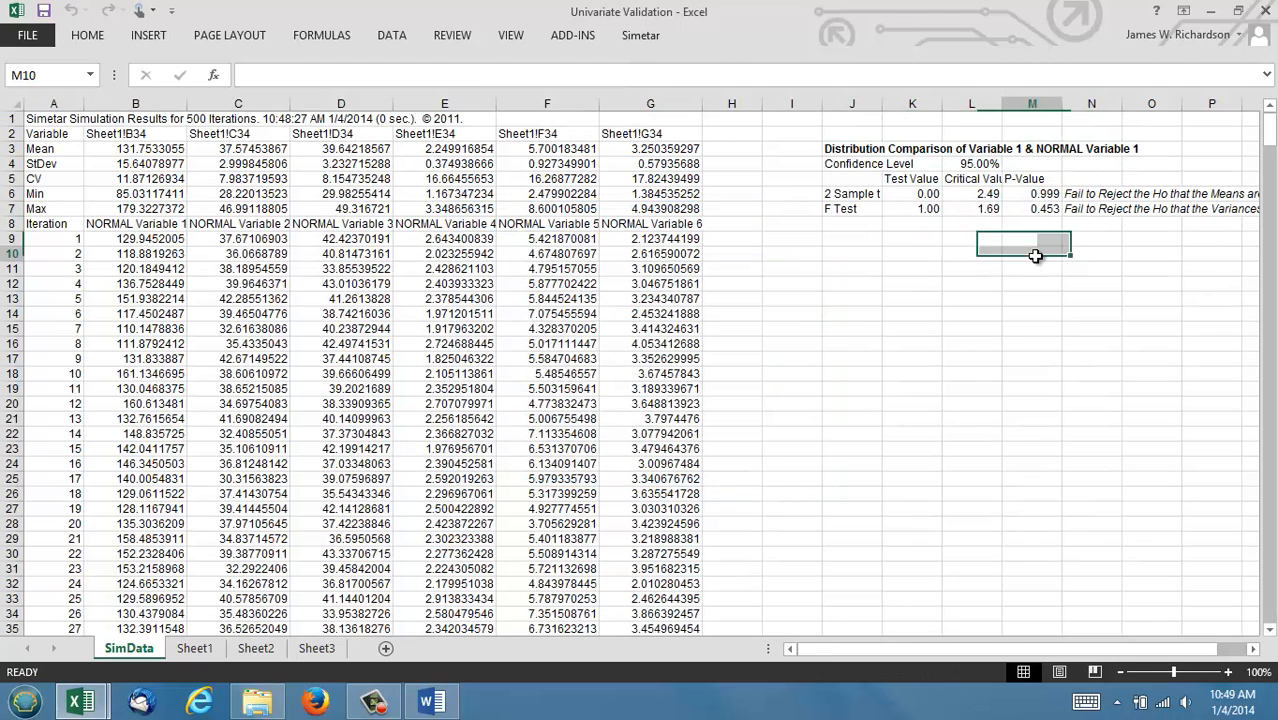
key("Right")
key("Right")
key("Right")
key("Right")
key("Right")
key("Right")
key("Right")
key("Right")
key("Right")
key("Right")
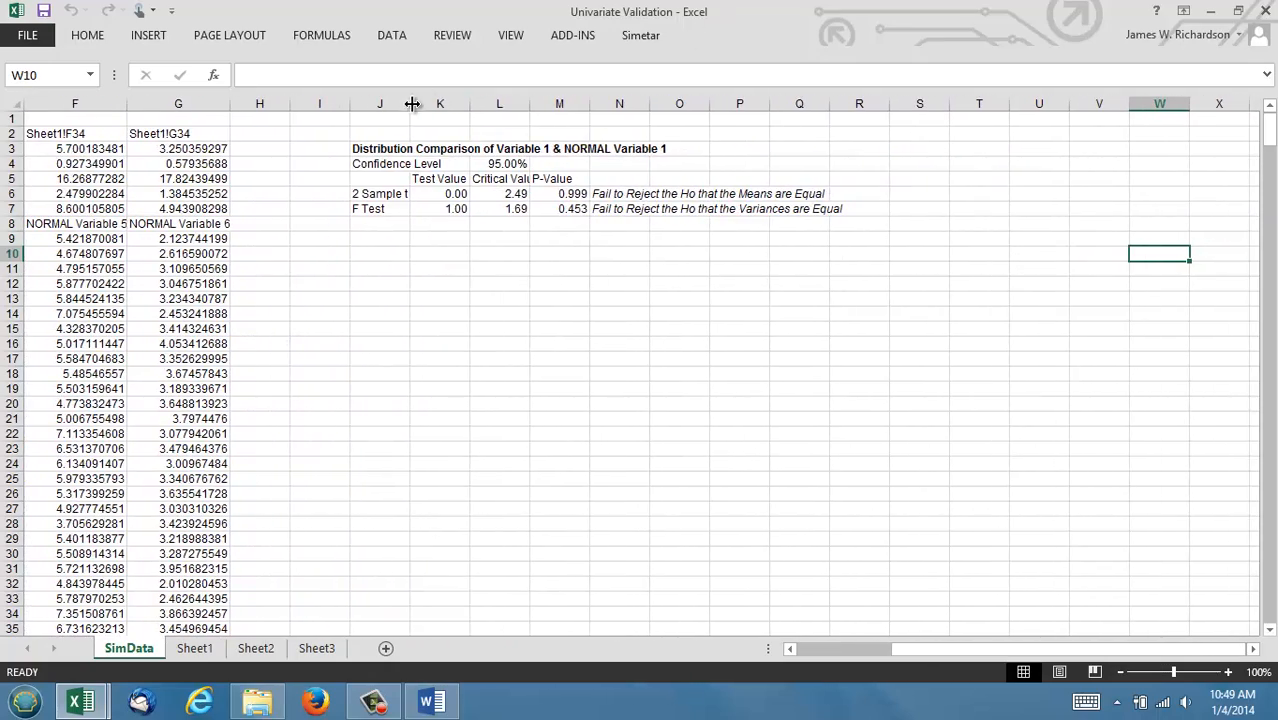
left_click_drag(412, 104, 461, 104)
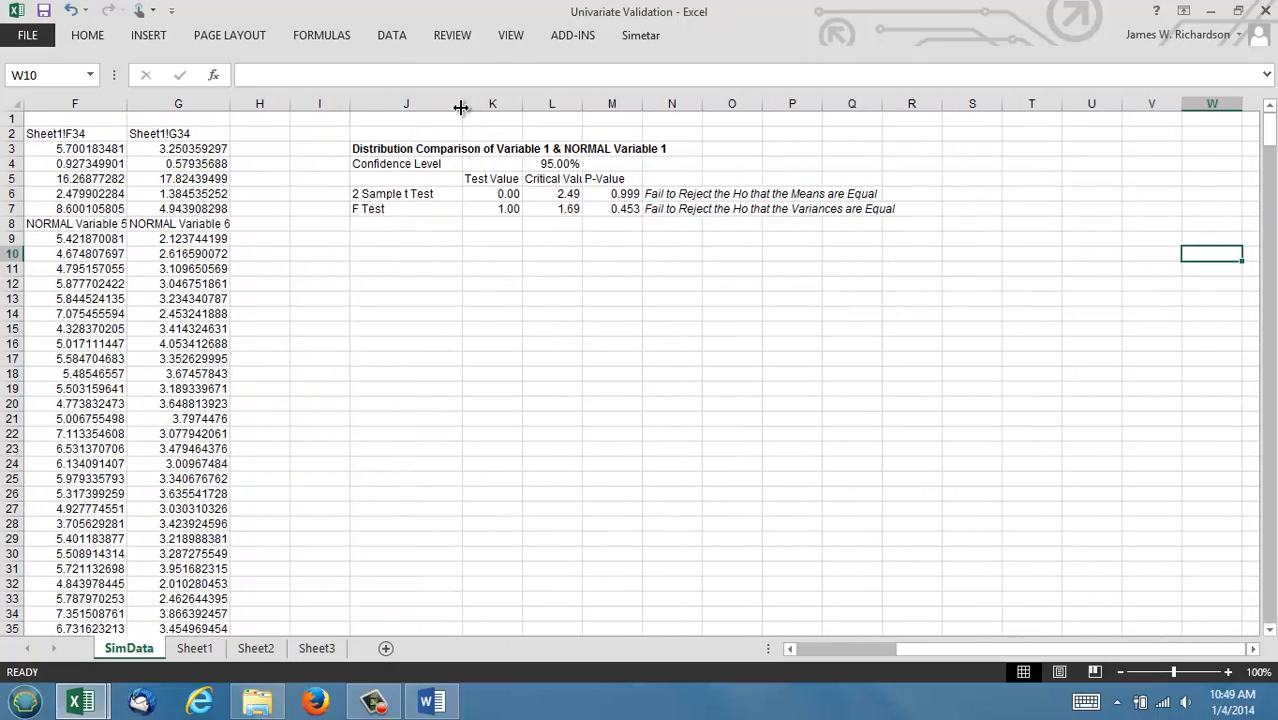
Examine the 2 Sample t Test's test value and its conclusion about the equality of means
left_click(508, 196)
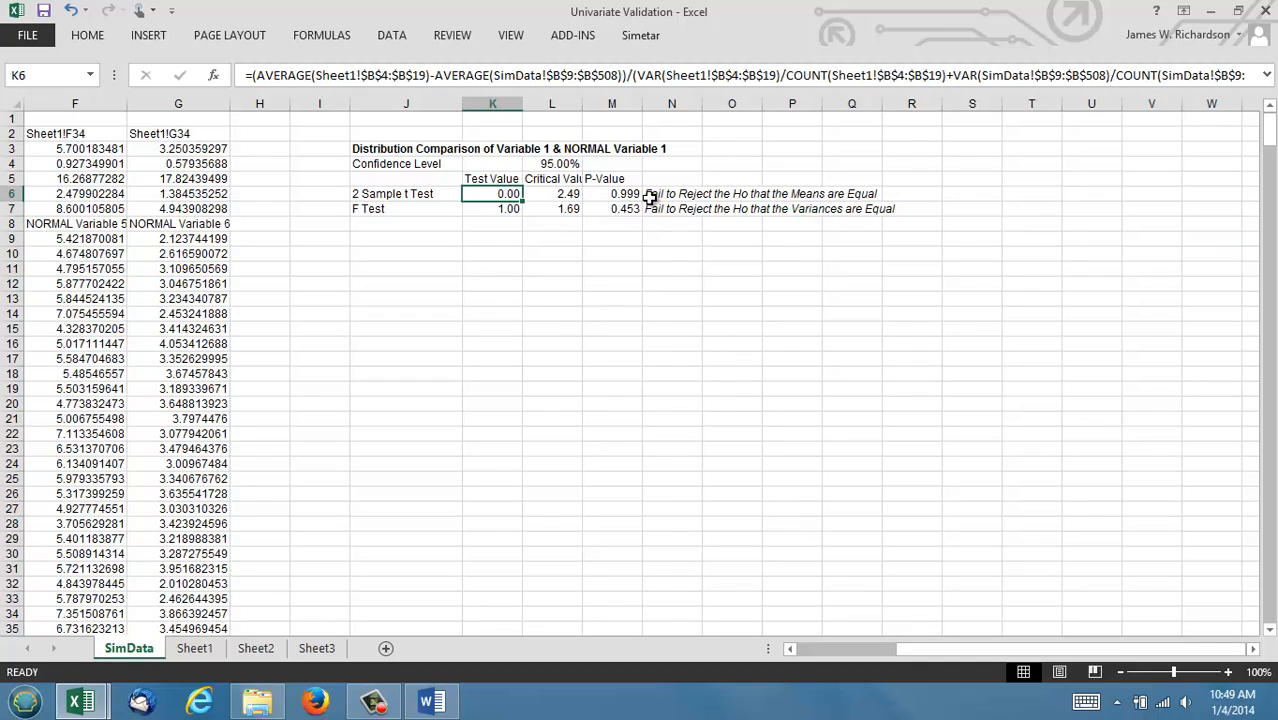
left_click(684, 196)
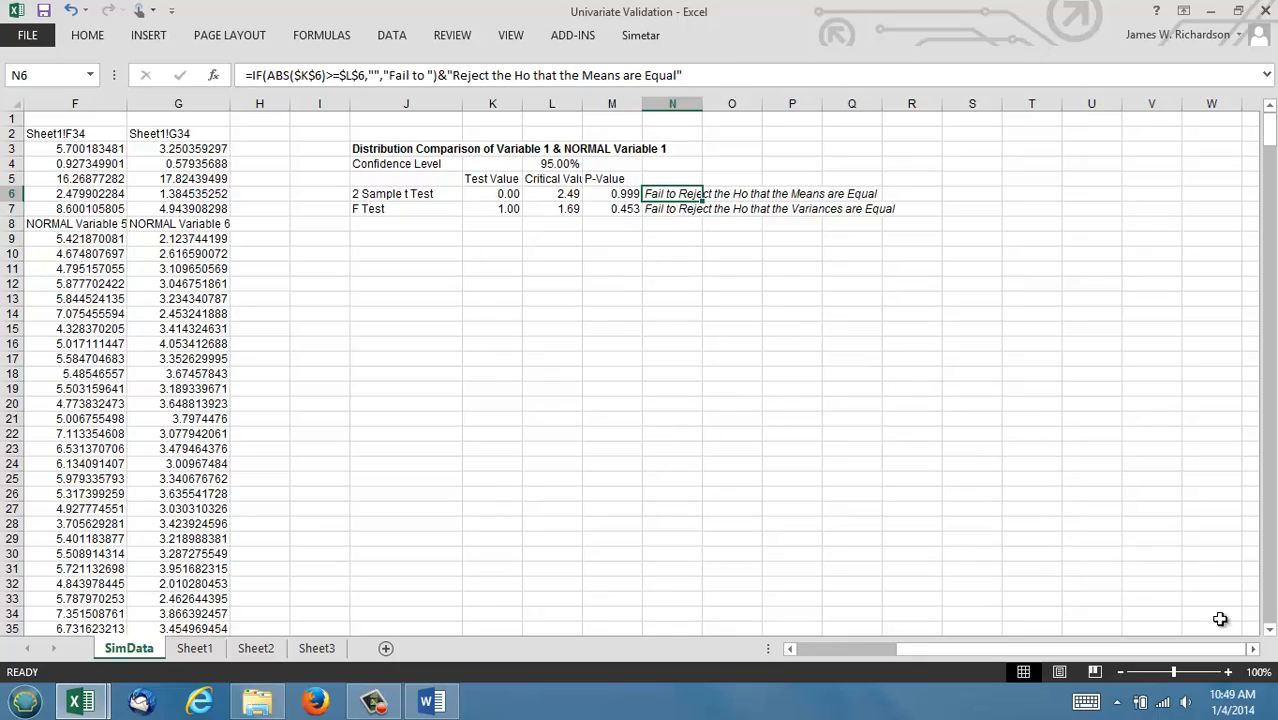
left_click(1228, 672)
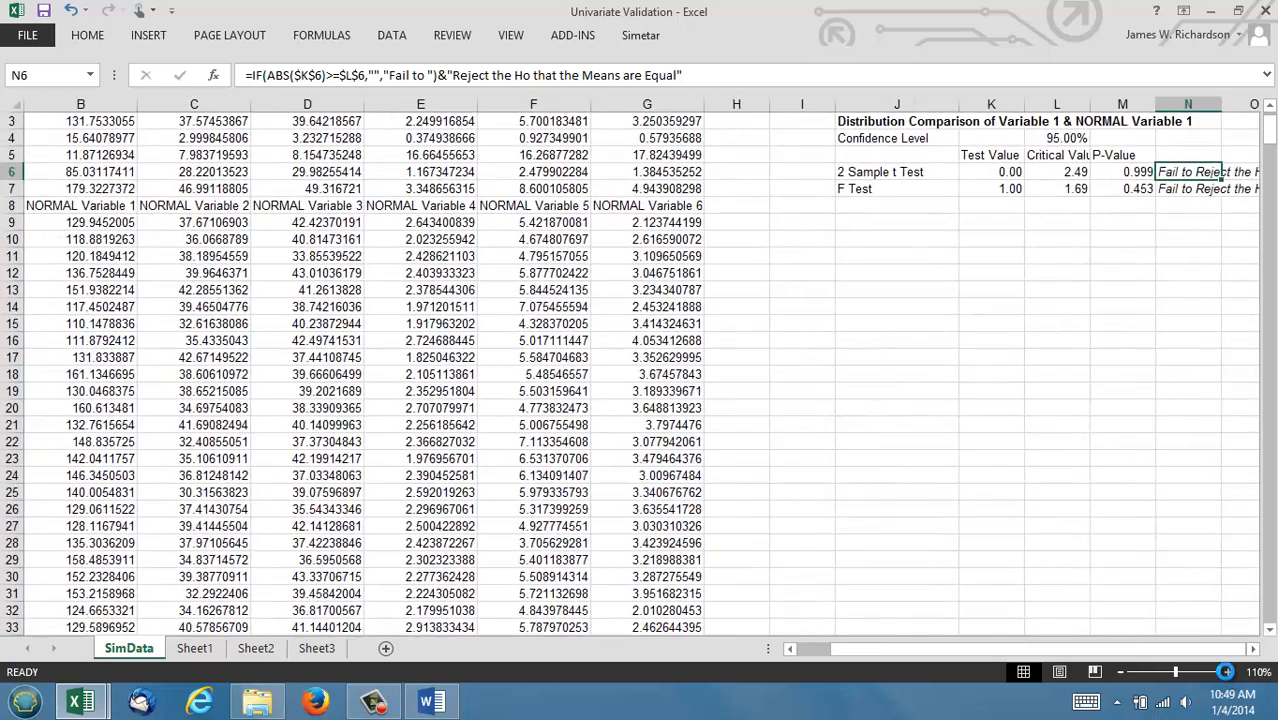
Start a two-series comparison with output at J11 on SimData and set the first data series to Sheet1!G3:G19
left_click(1228, 672)
left_click(817, 249)
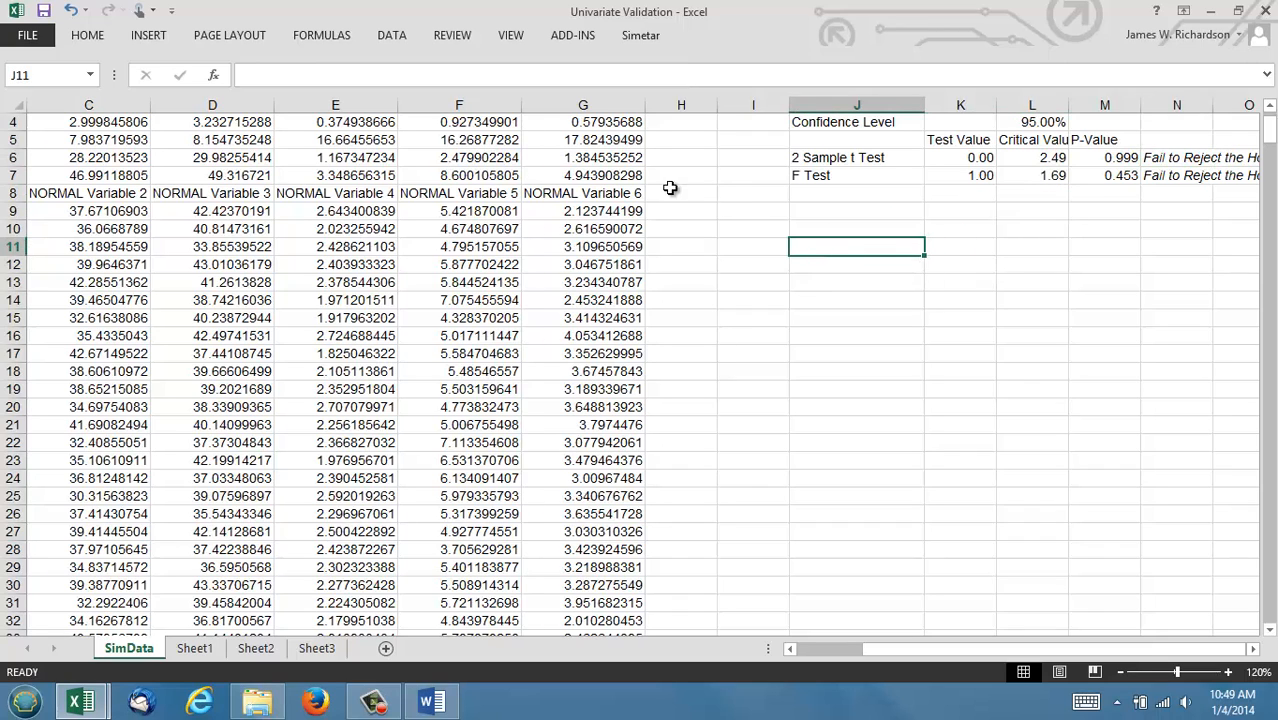
left_click(626, 42)
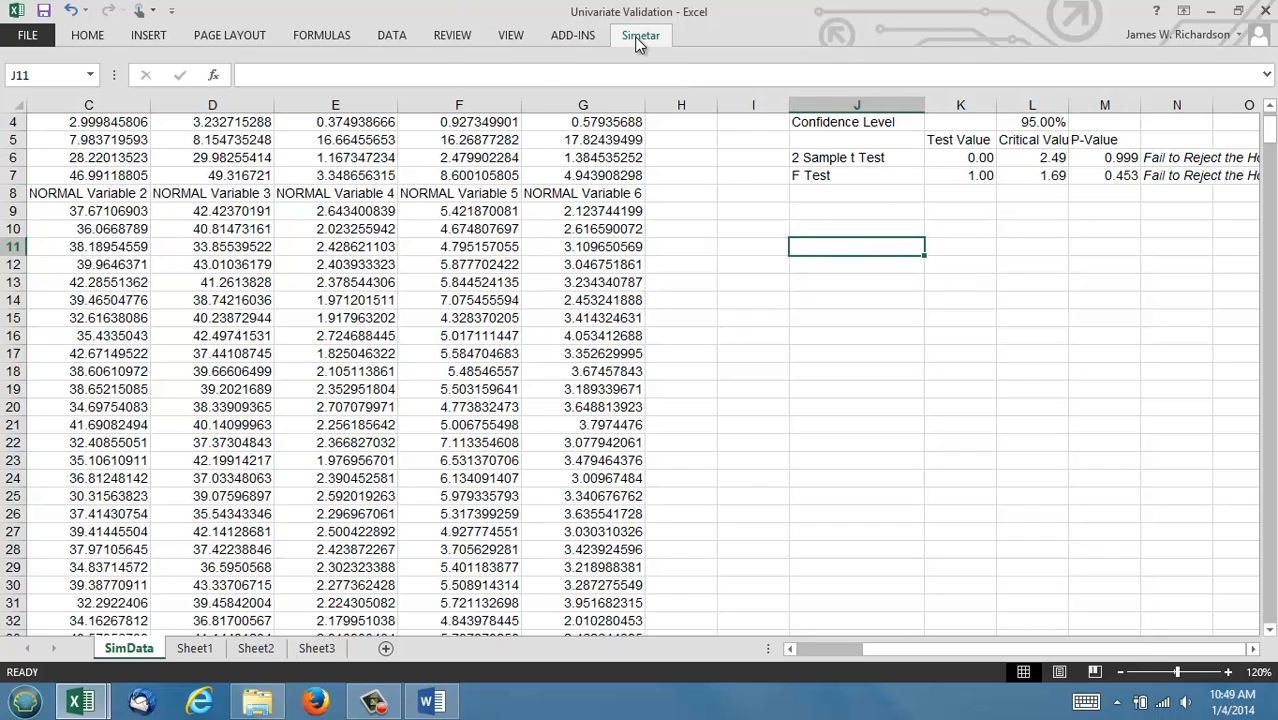
left_click(536, 80)
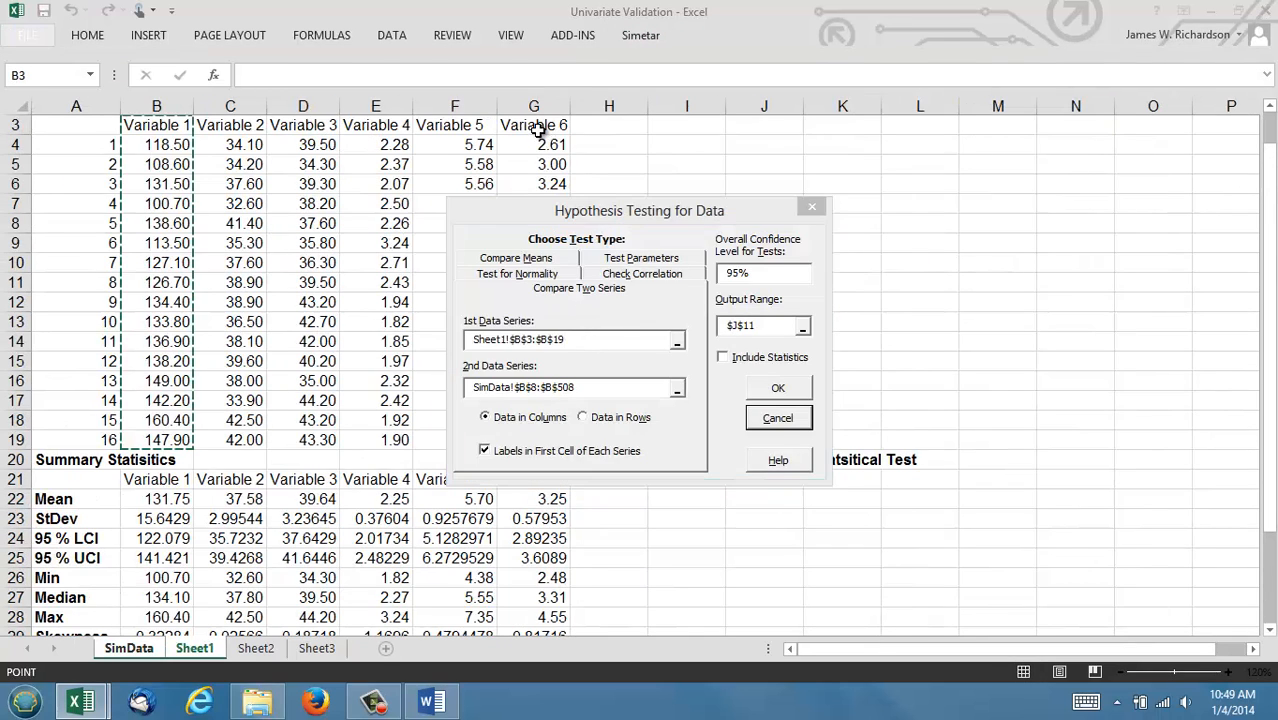
left_click_drag(530, 126, 526, 441)
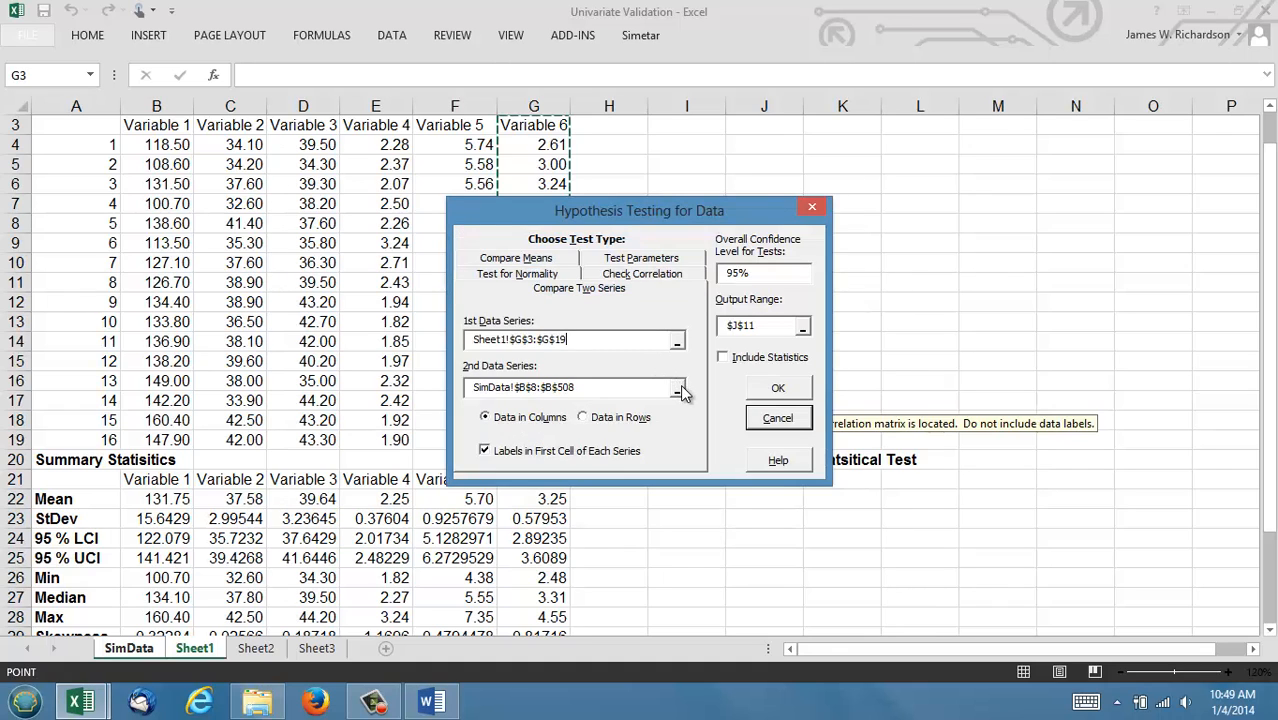
Set the second data series to SimData!G8:G508 and run the comparison at 95% confidence with labels in the first cells
left_click(677, 392)
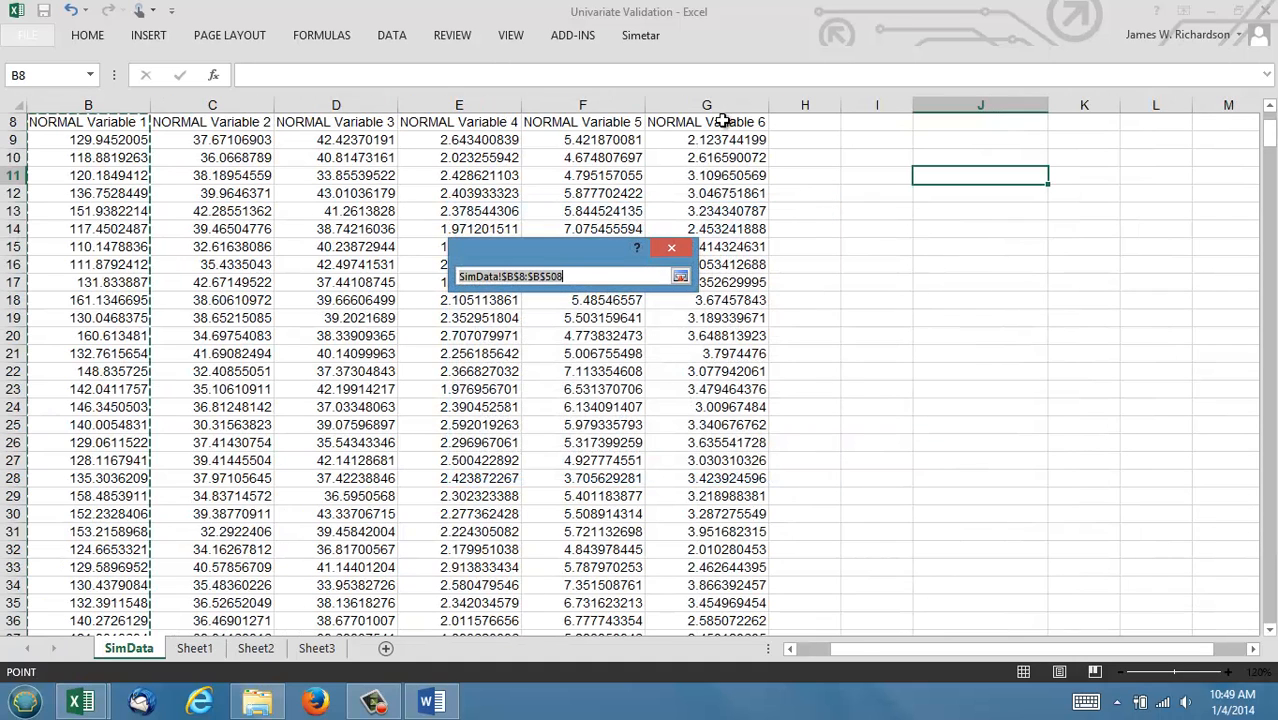
left_click_drag(722, 119, 730, 565)
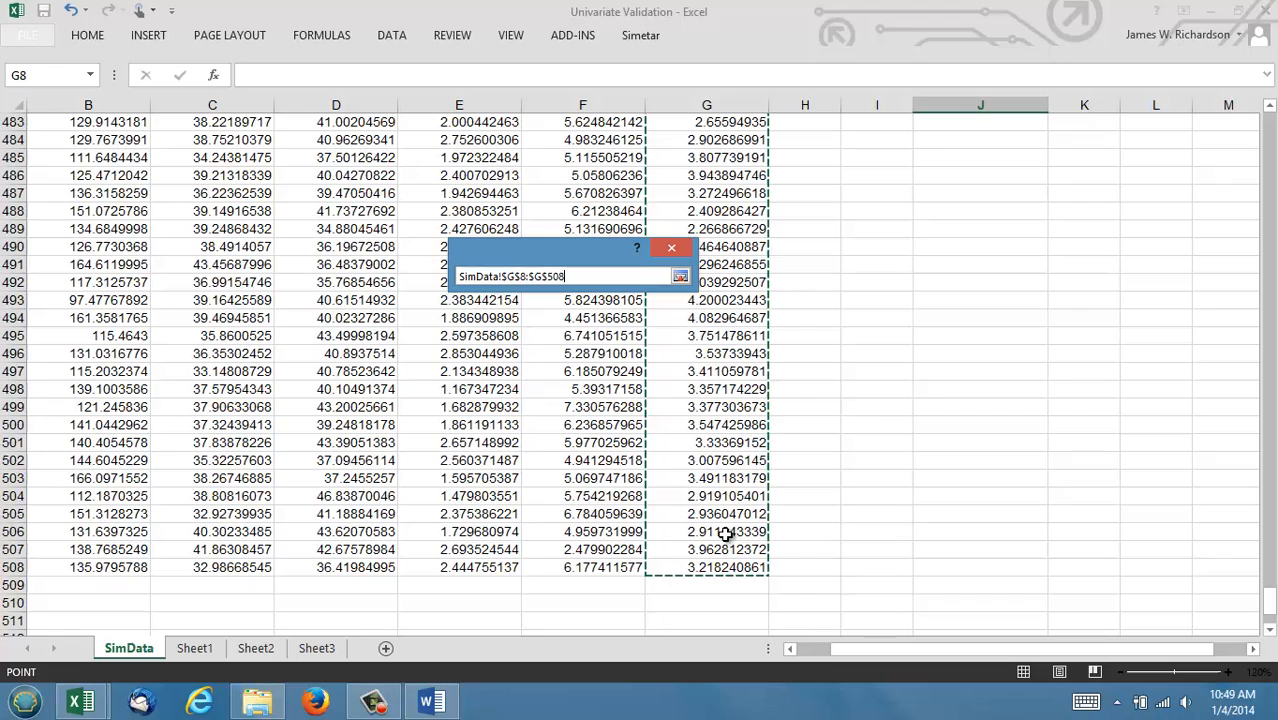
left_click(680, 278)
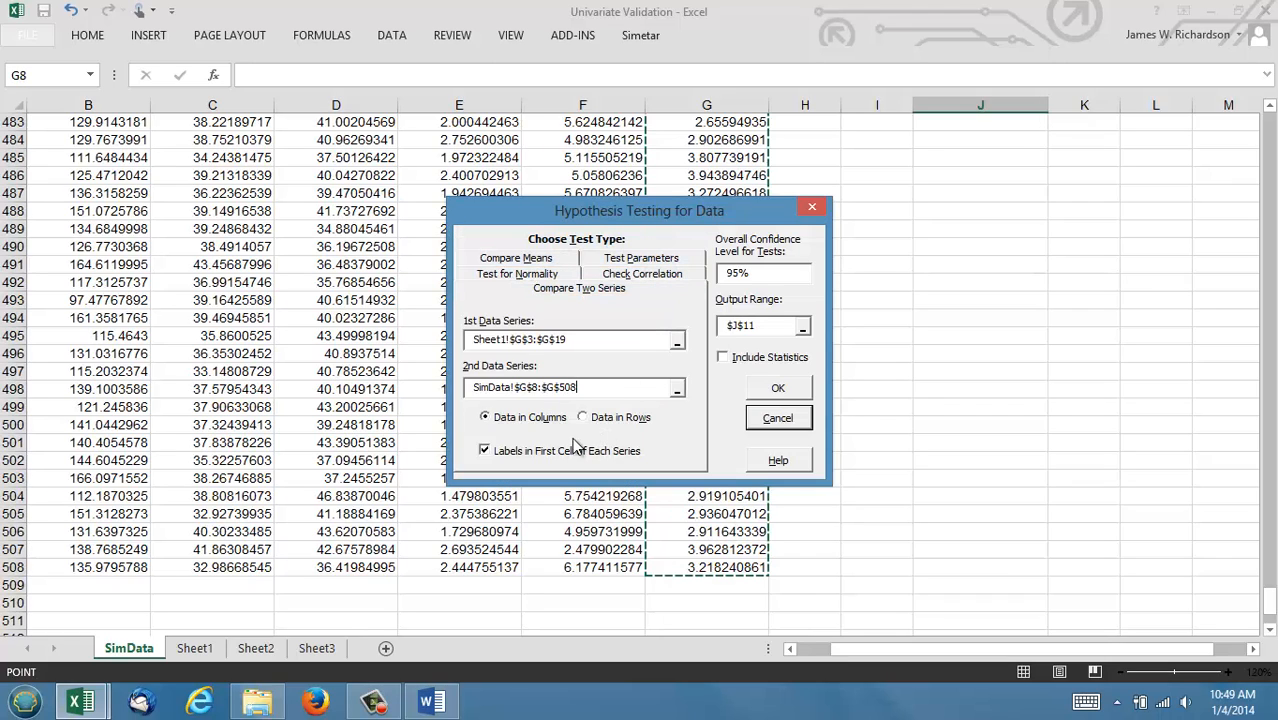
left_click(771, 388)
Examine the t test and F test conclusions for Variable 6 alongside those for Variable 1
left_click(1076, 424)
key("Right")
key("Right")
key("Right")
key("Right")
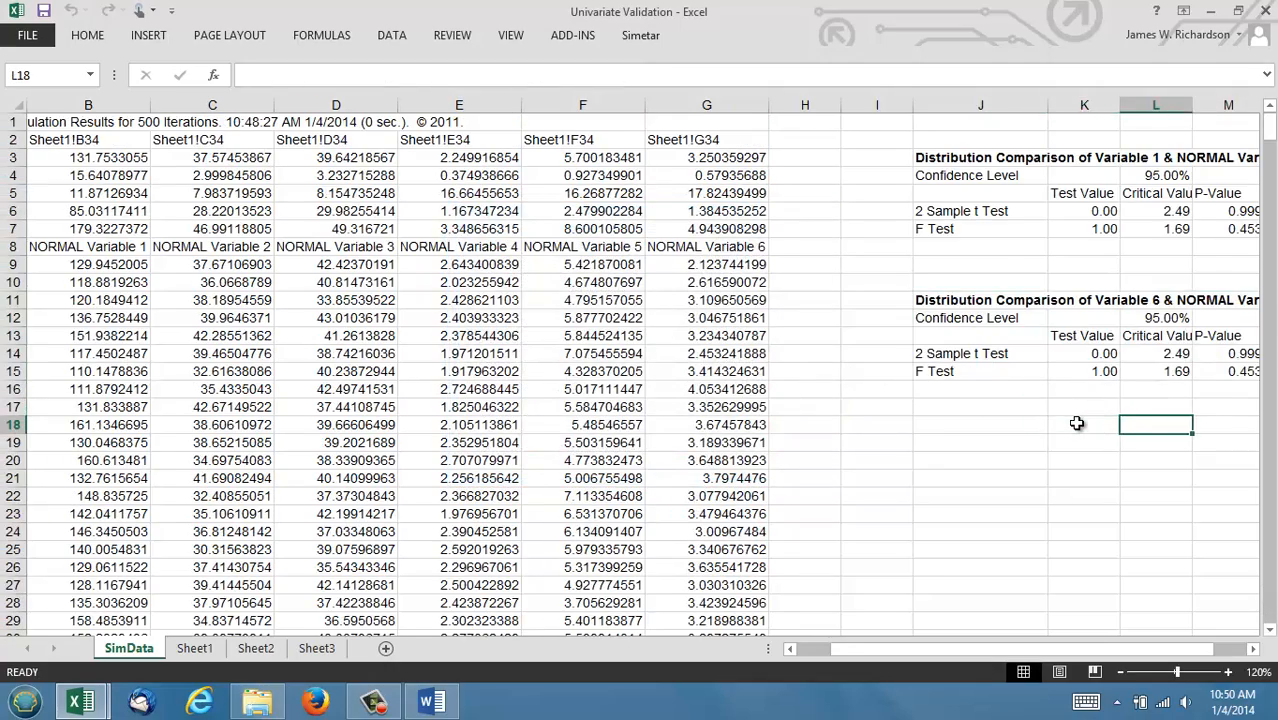
key("Right")
key("Right")
key("Right")
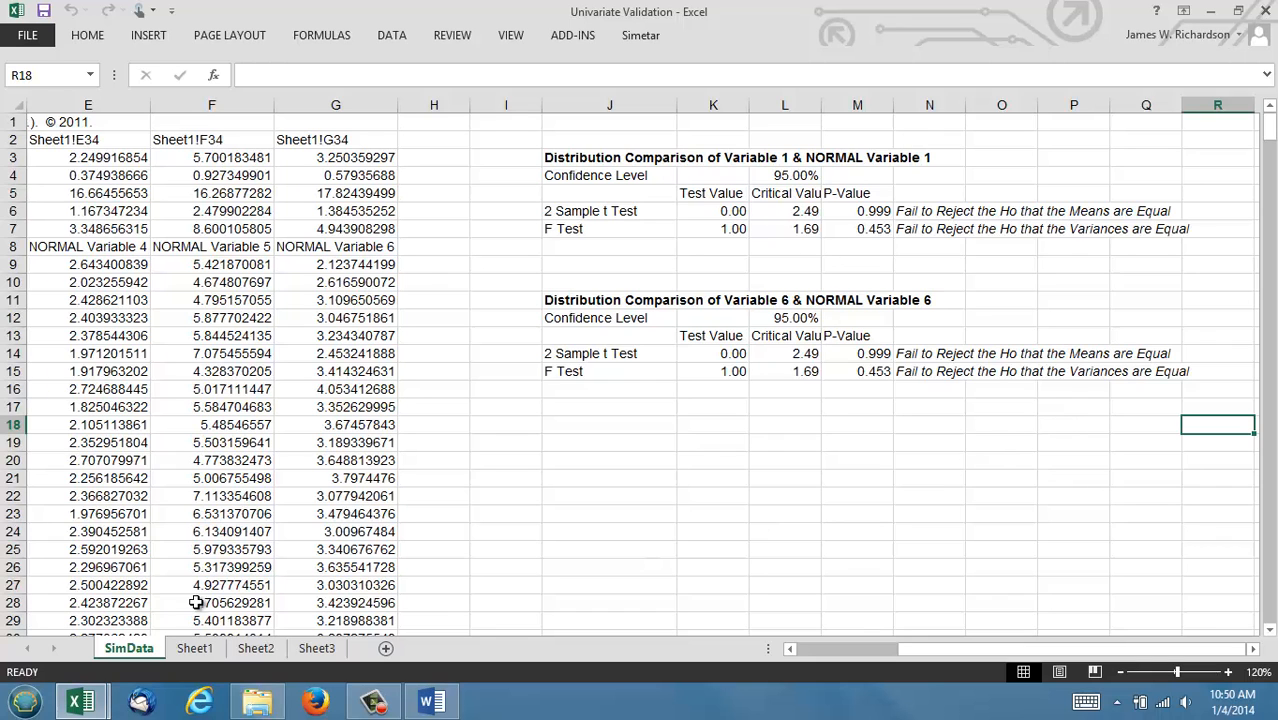
On Sheet1, make cell H1 beside the historical data the active cell for the correlation matrix output
left_click(194, 649)
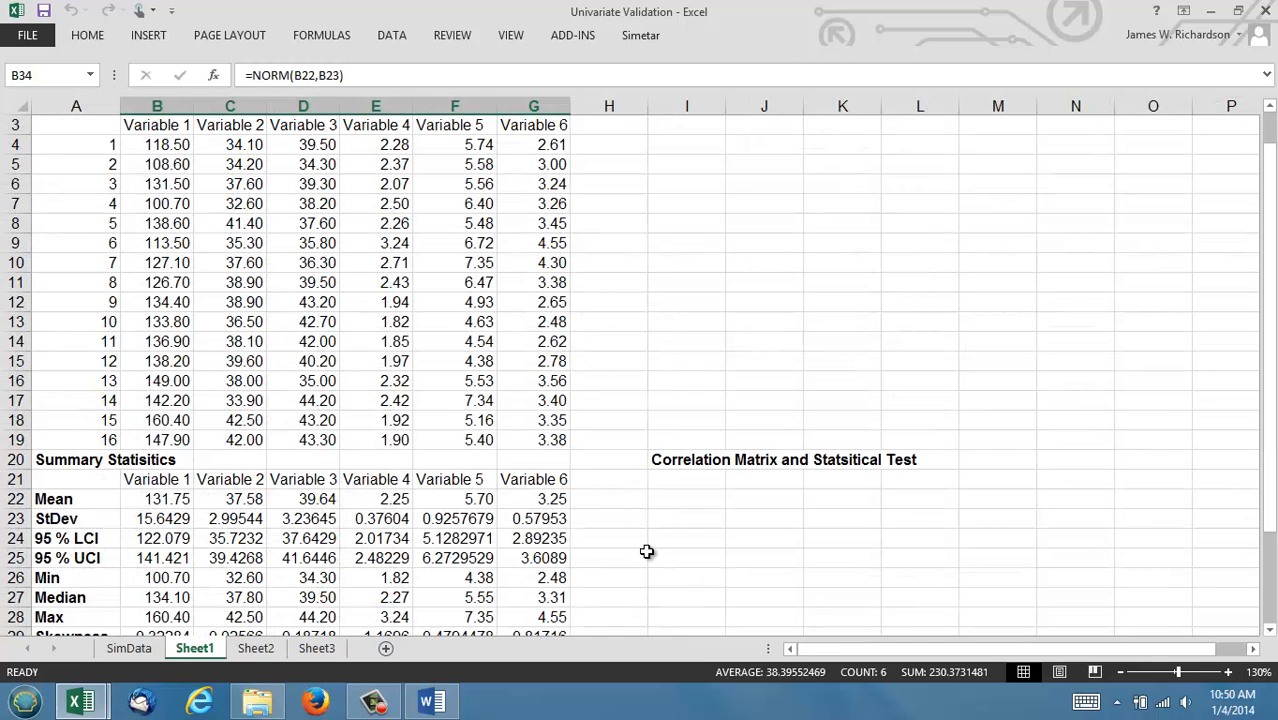
left_click(686, 483)
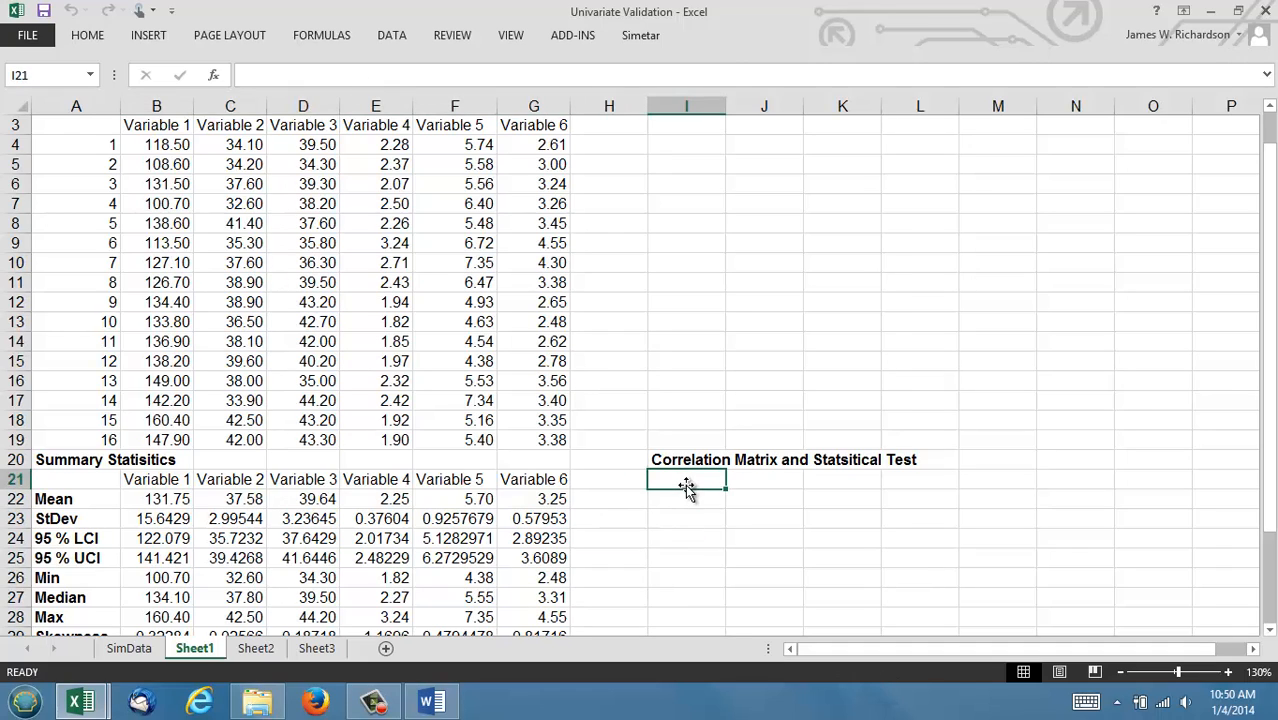
left_click(687, 486)
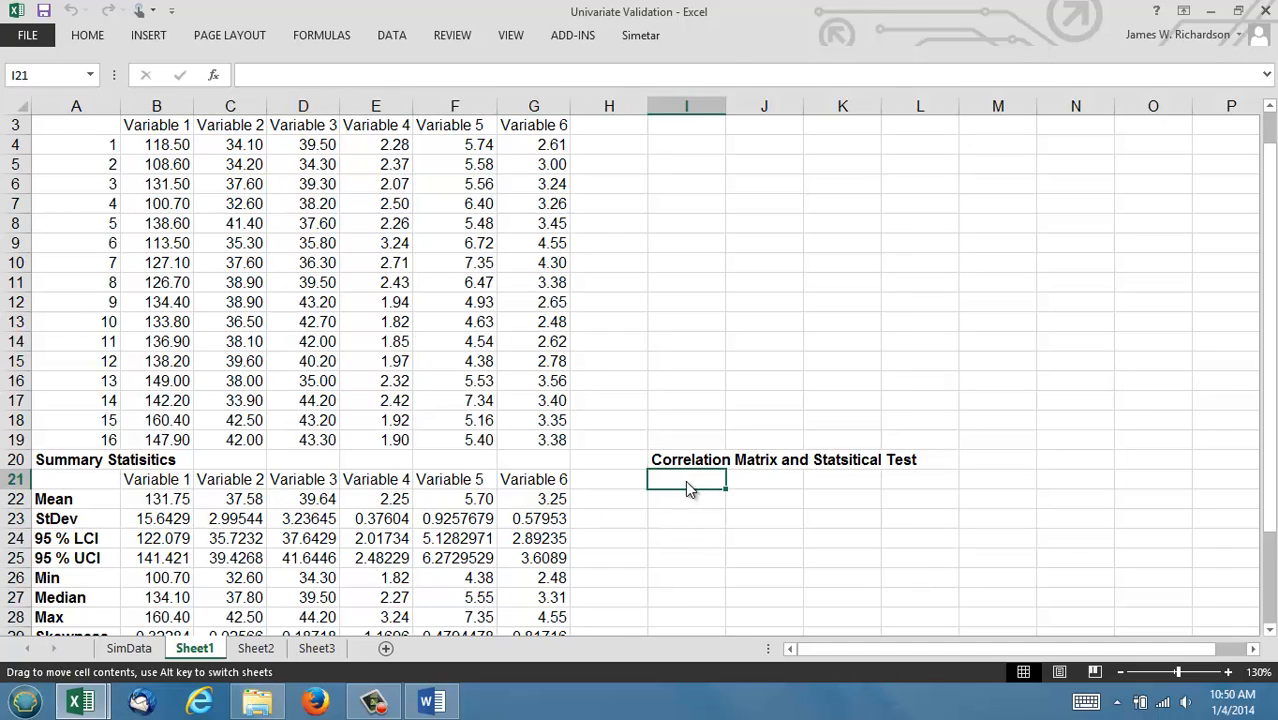
left_click_drag(687, 476, 622, 108)
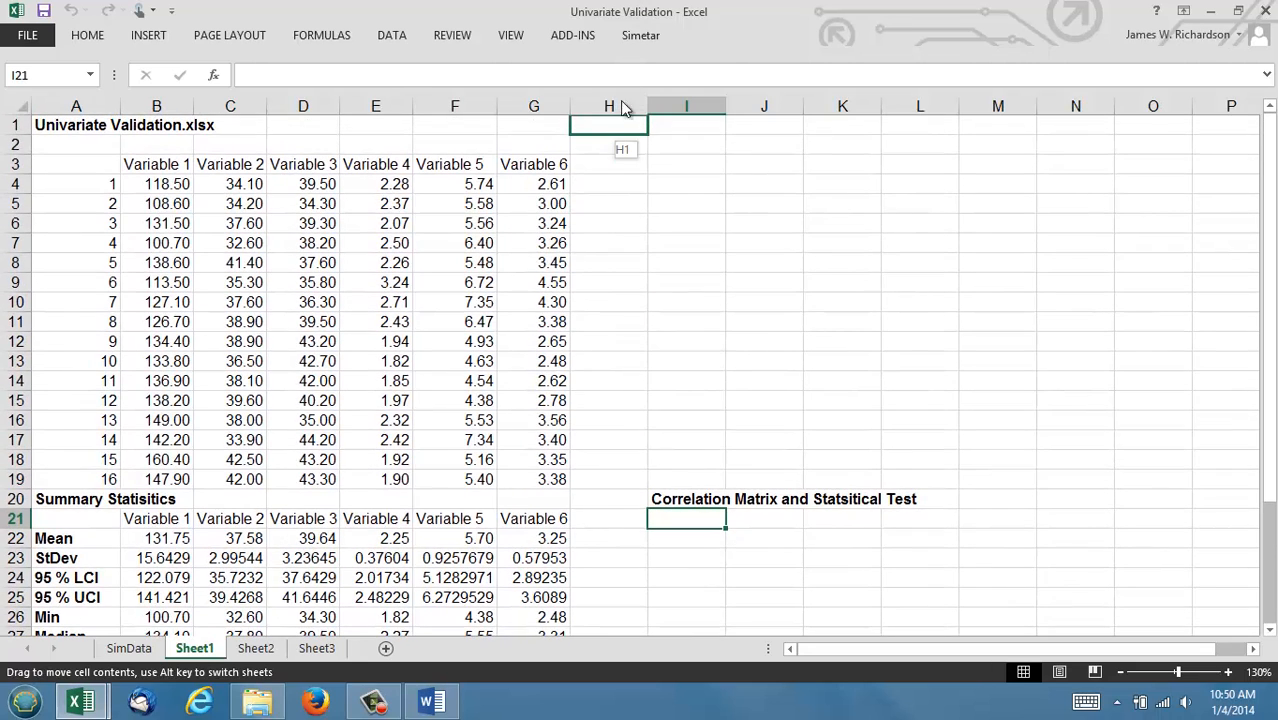
left_click_drag(643, 43, 643, 43)
left_click(641, 37)
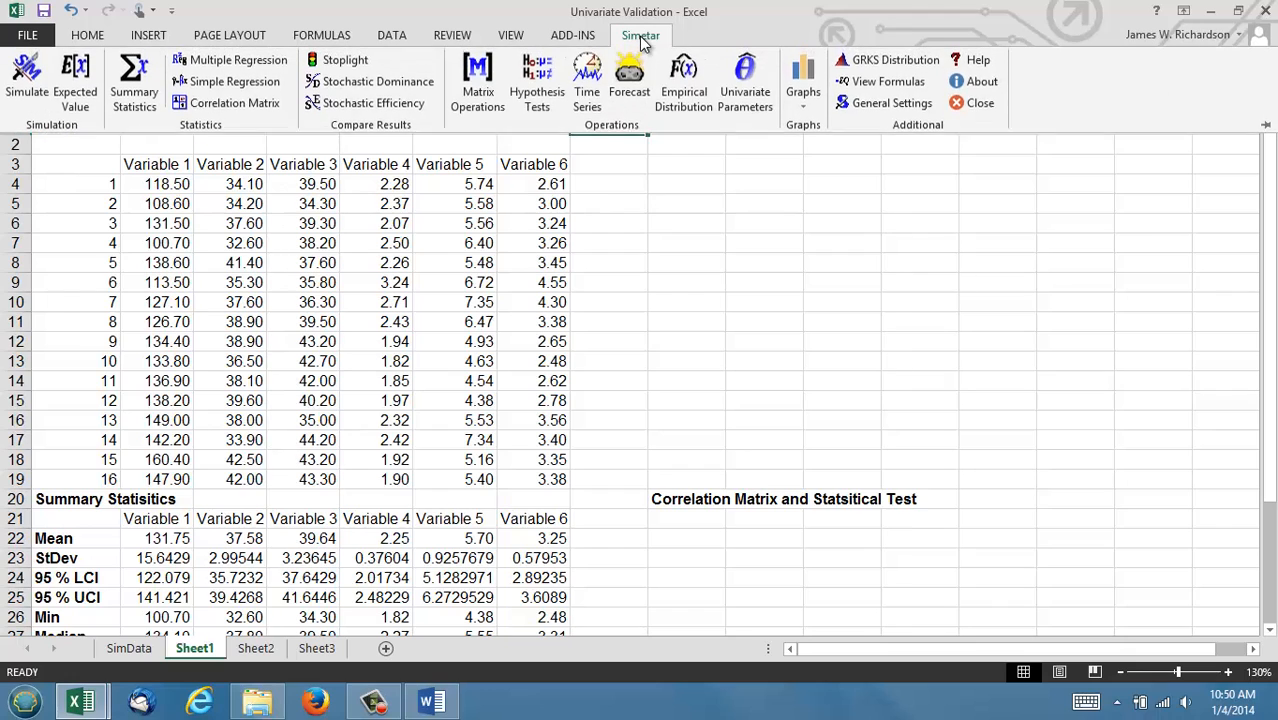
left_click(236, 106)
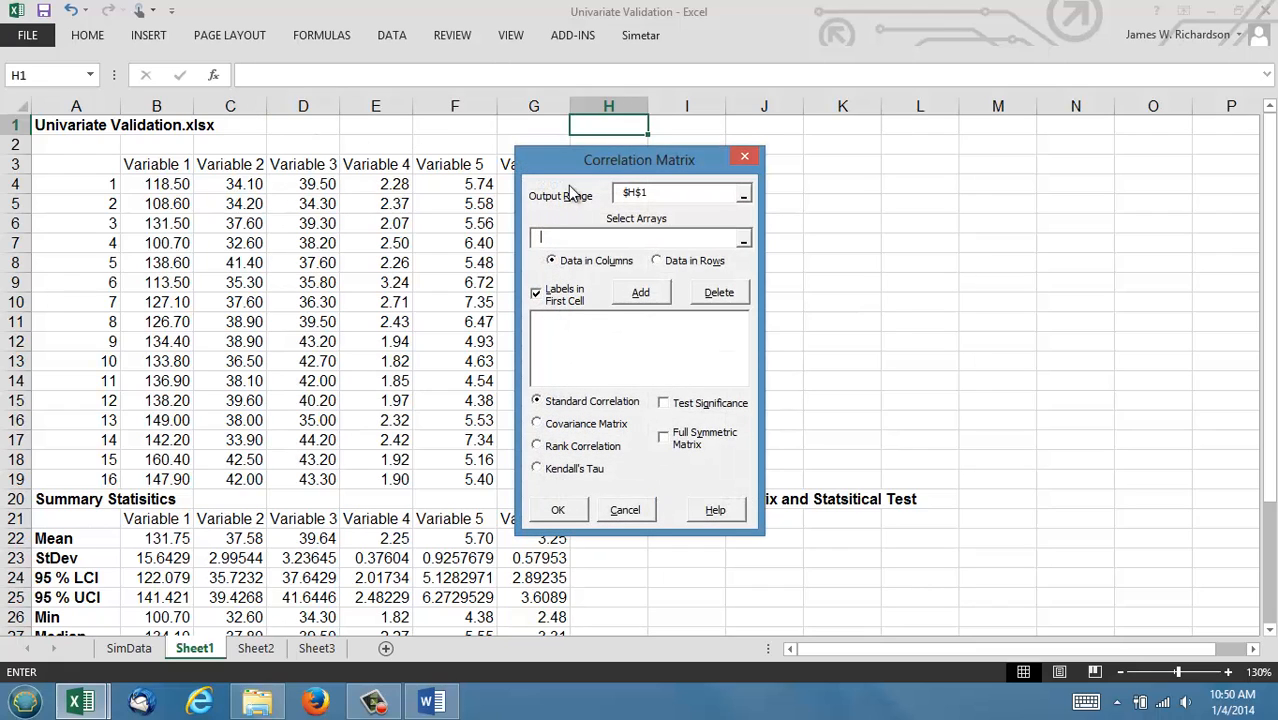
left_click_drag(583, 167, 700, 118)
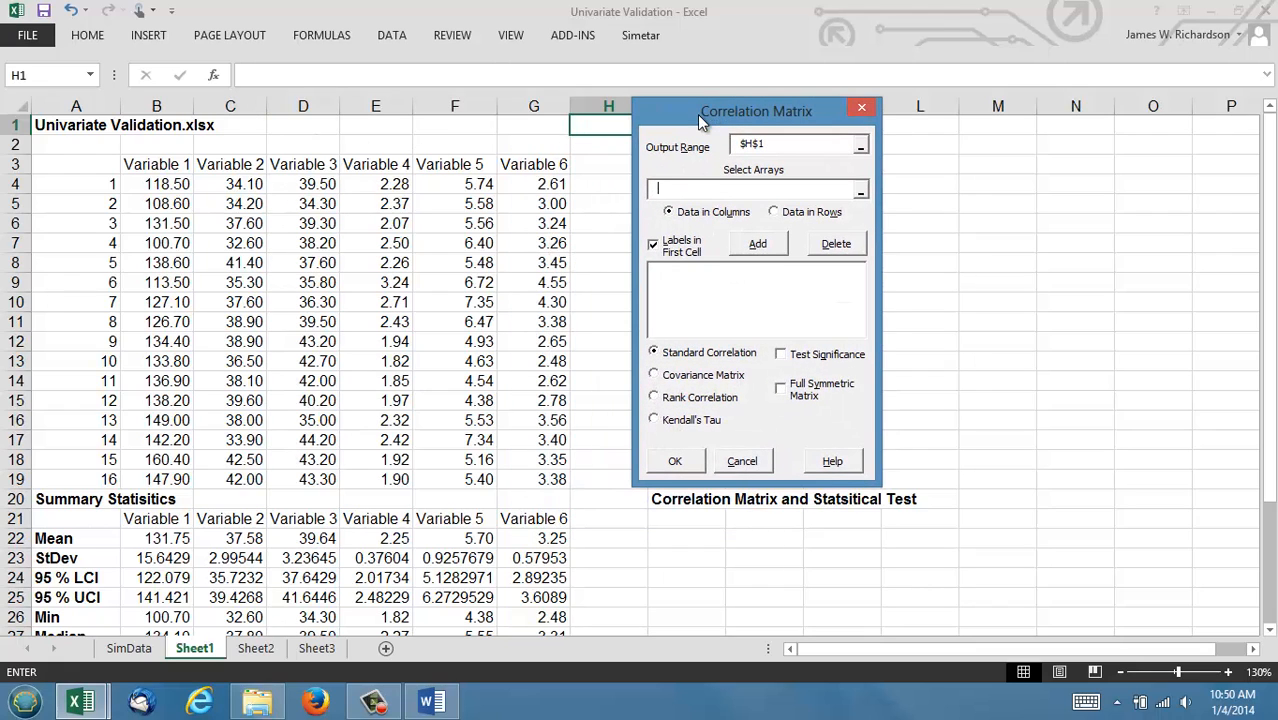
left_click(862, 110)
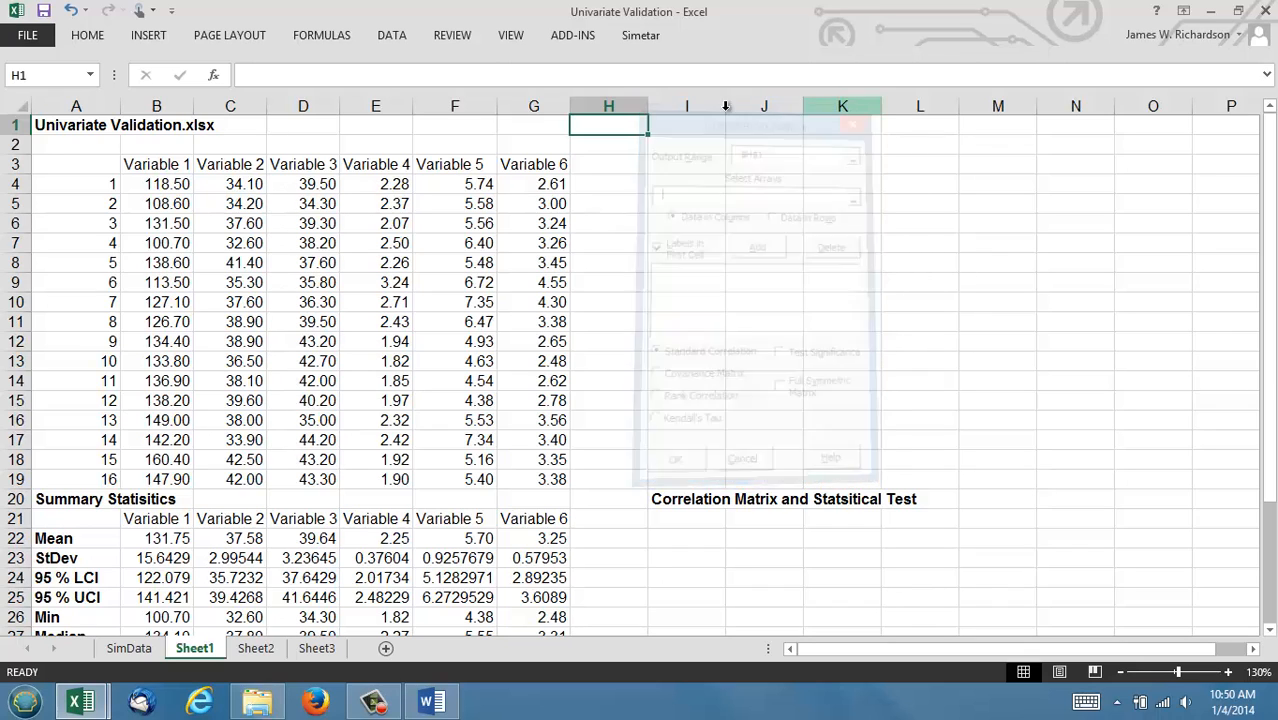
Start a correlation matrix with output at H1 and select Sheet1!B3:G19 as its arrays, with labels in the first cells
left_click(641, 36)
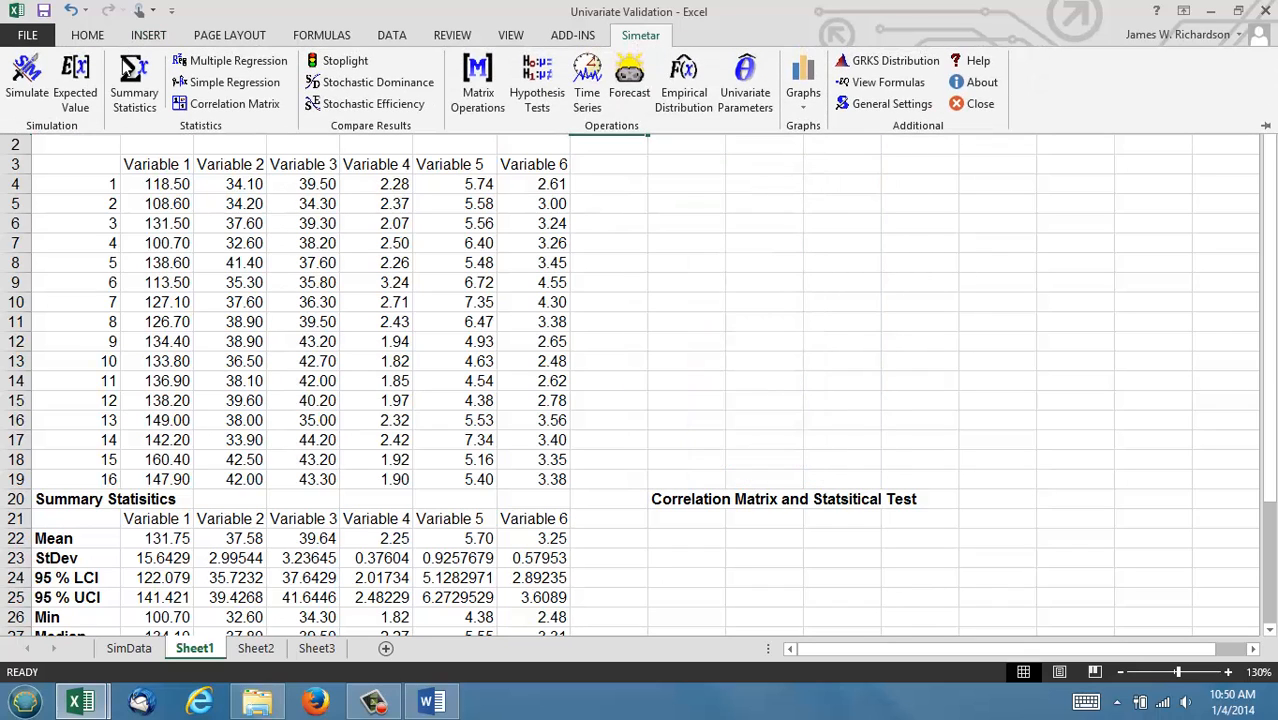
left_click(200, 108)
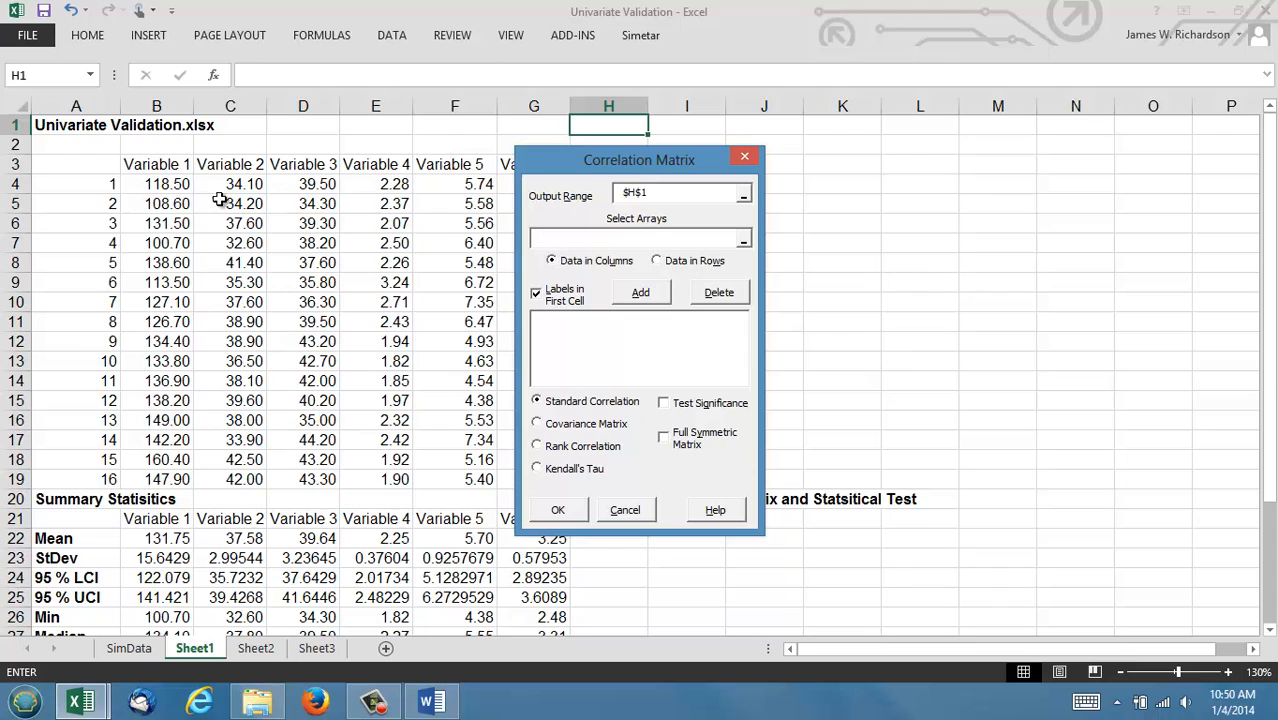
left_click(156, 164)
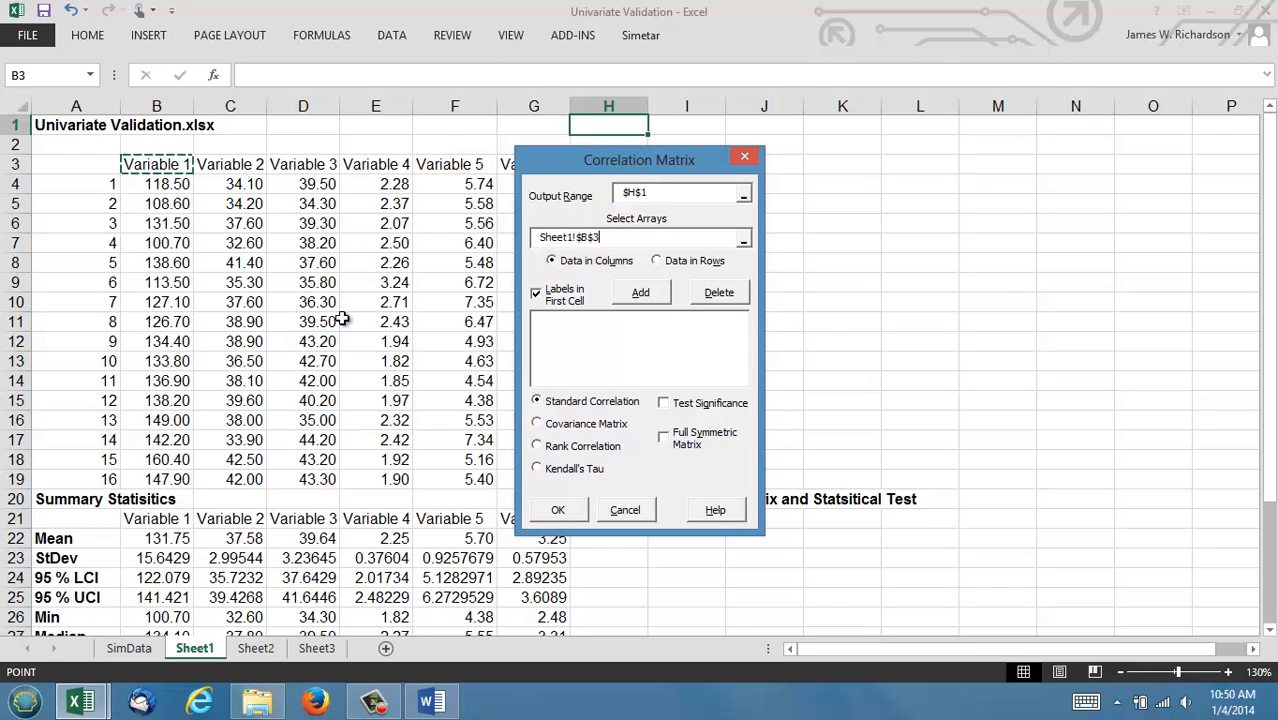
left_click_drag(165, 166, 535, 490)
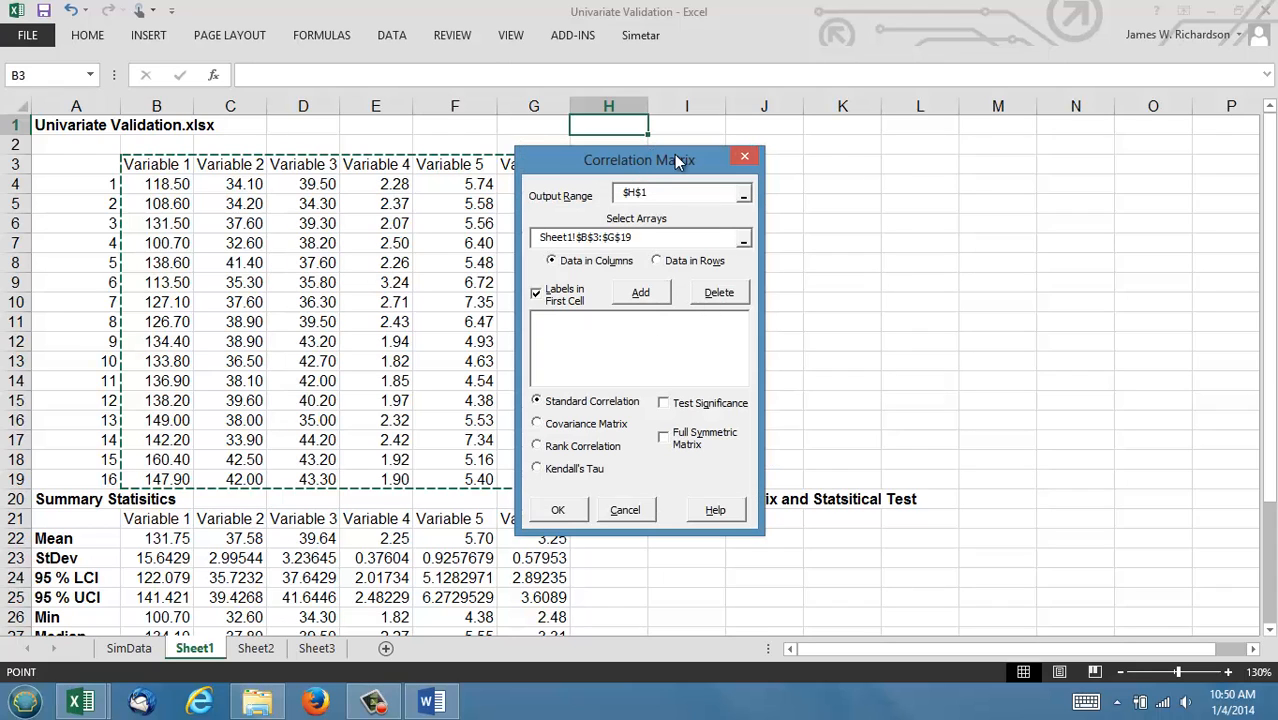
left_click_drag(677, 162, 815, 163)
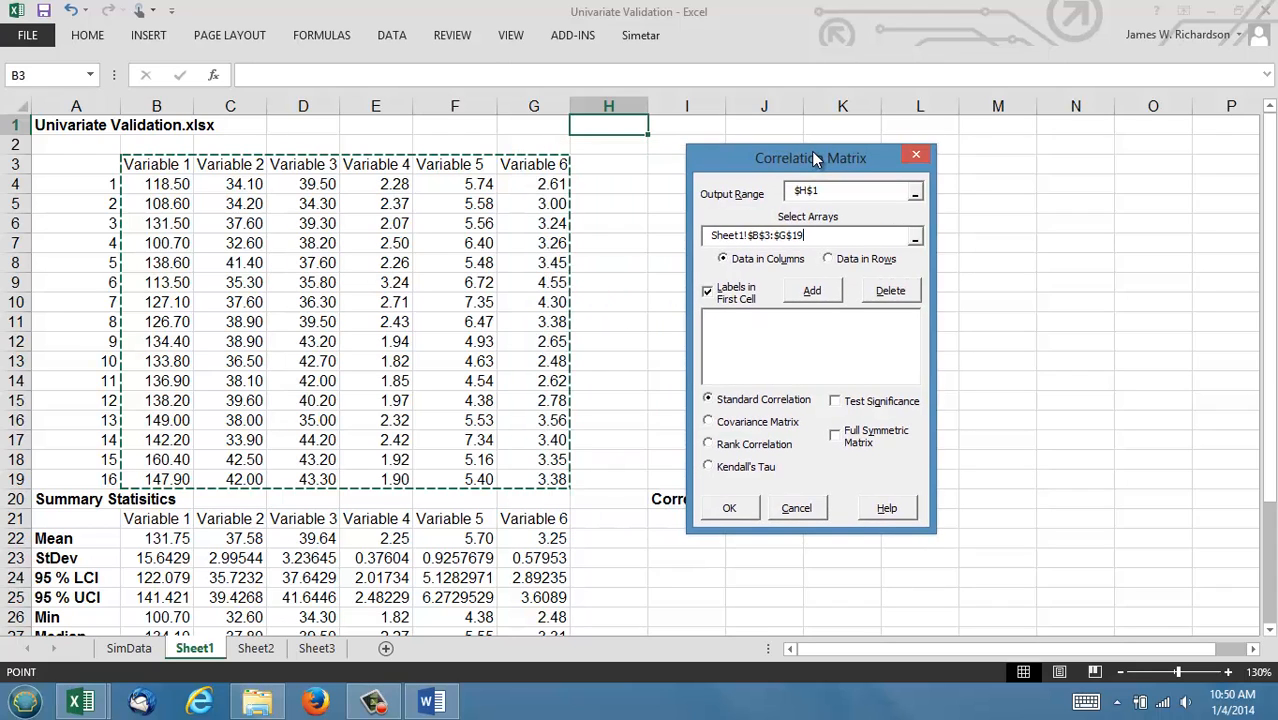
Add the selected arrays and generate the standard correlation matrix with significance testing
left_click(808, 290)
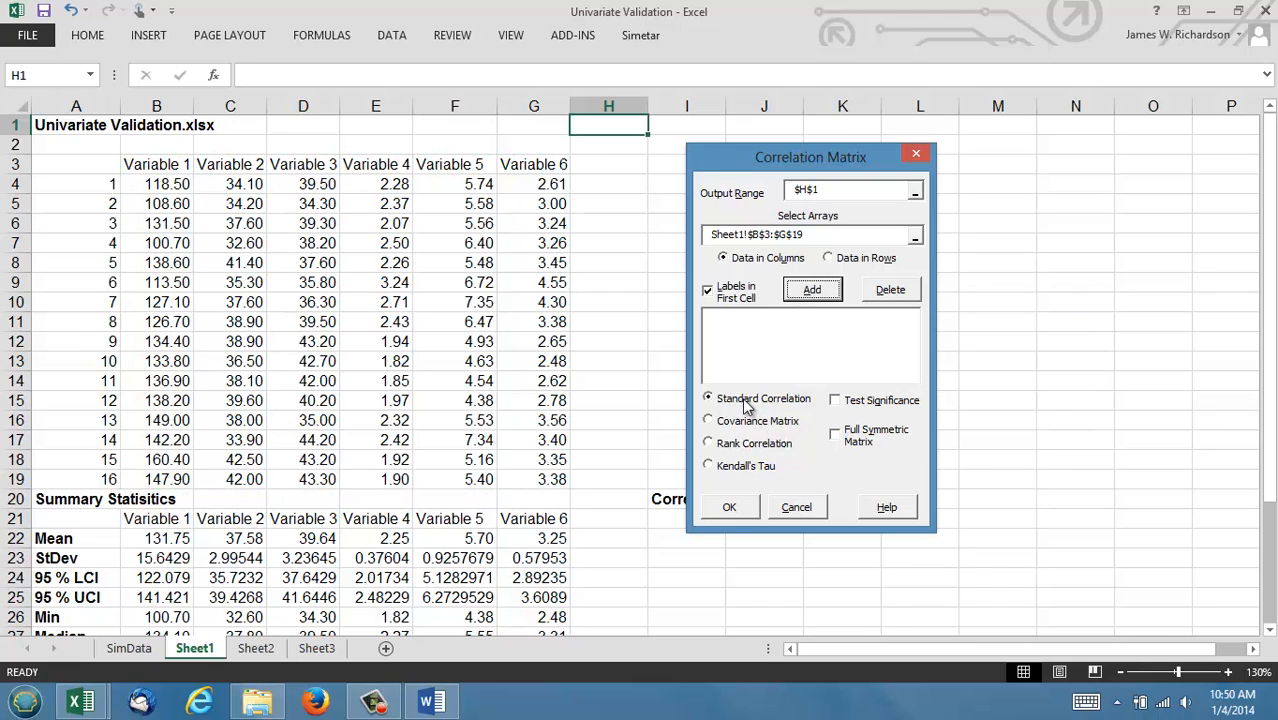
left_click(836, 400)
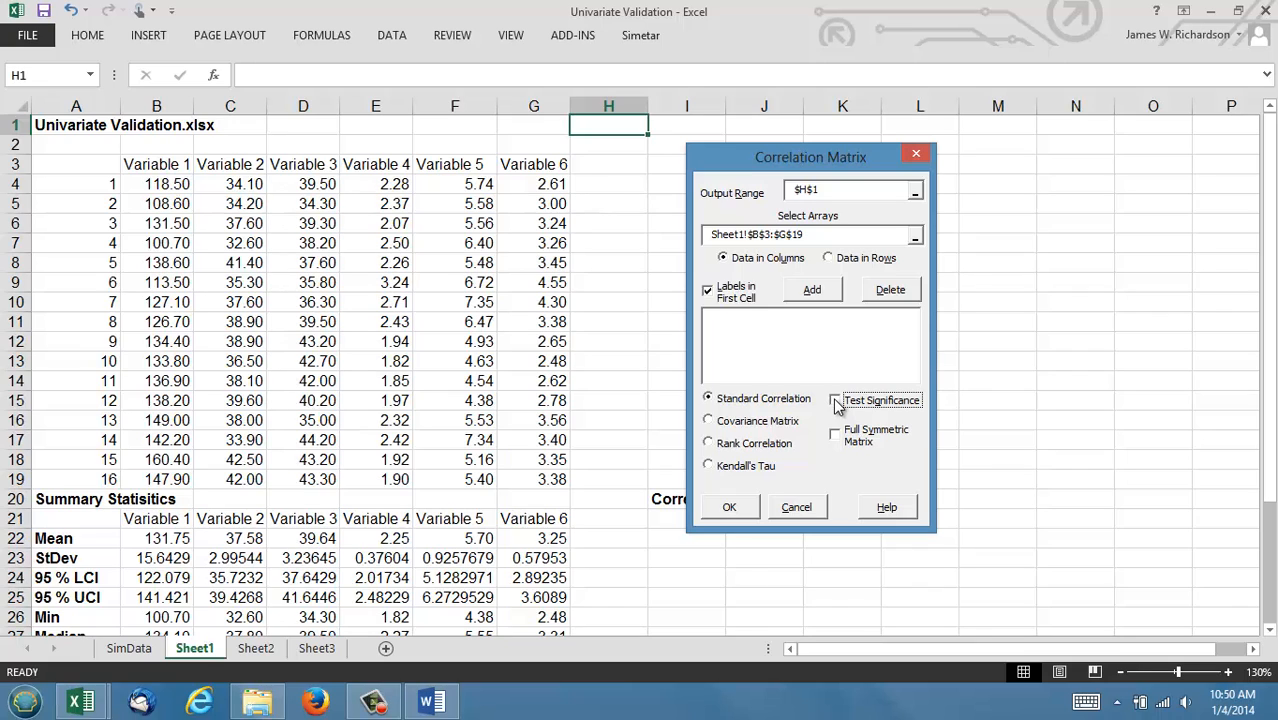
left_click(815, 291)
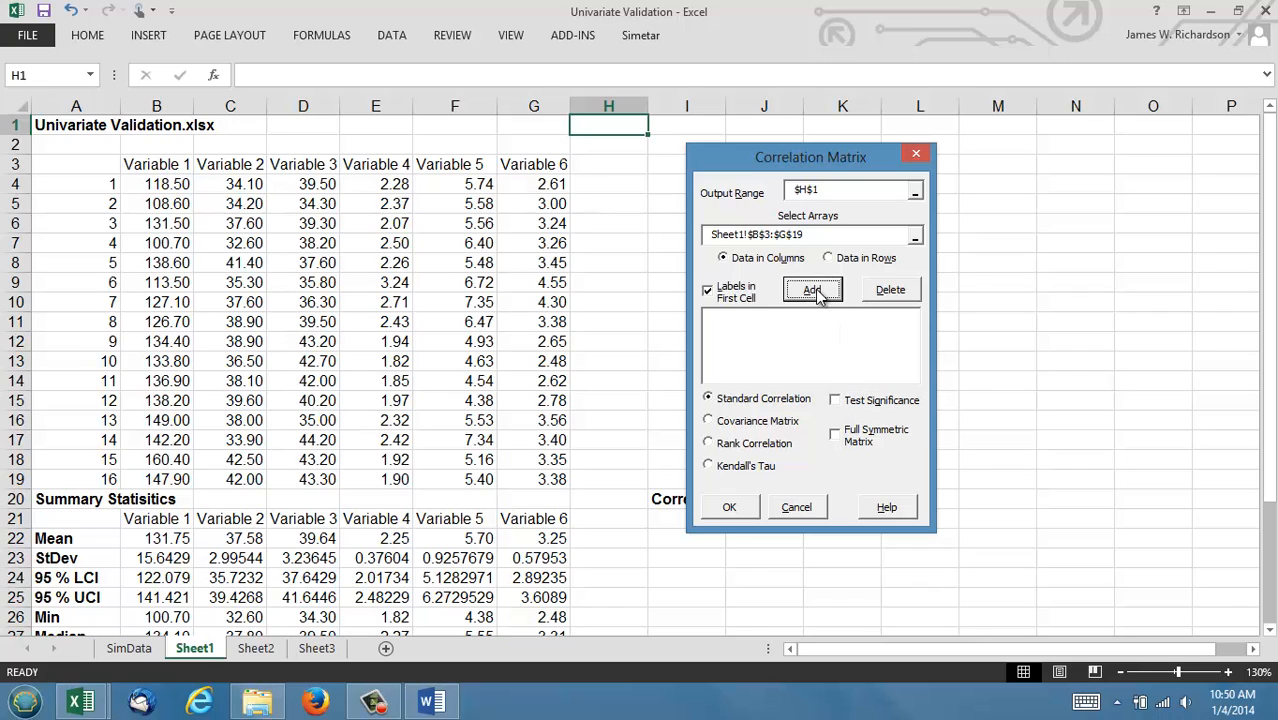
left_click(836, 401)
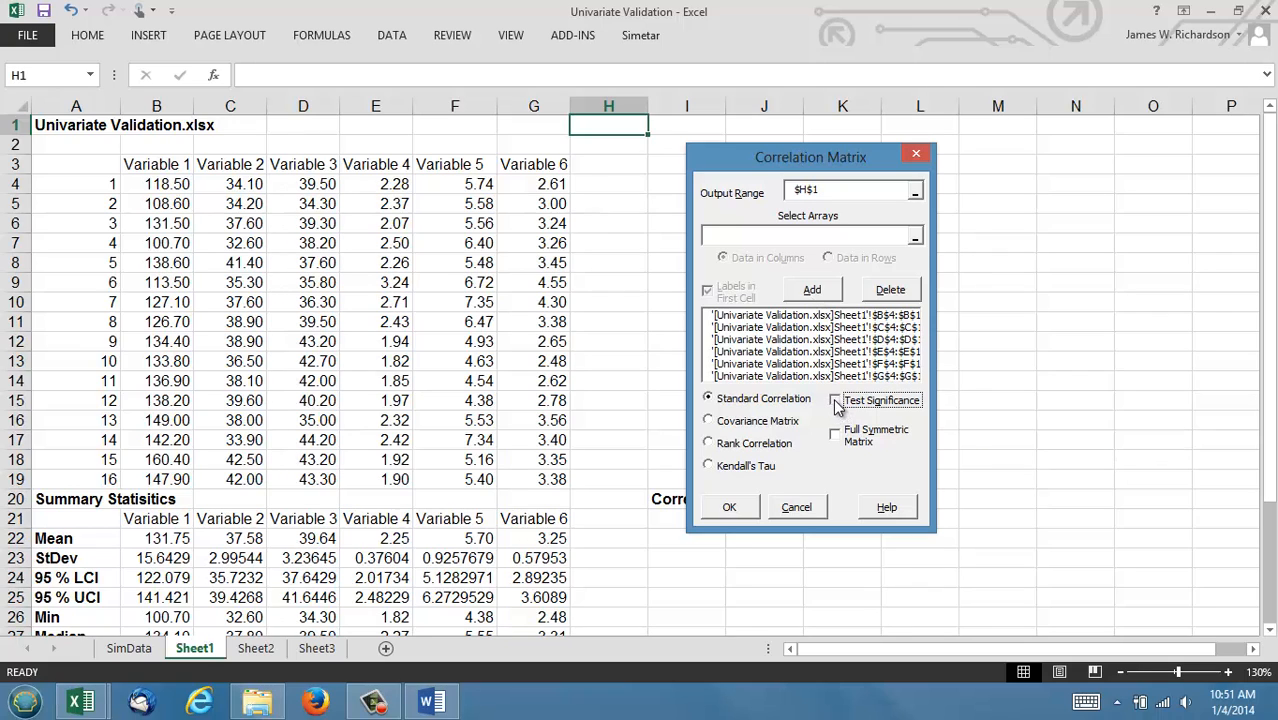
left_click(730, 508)
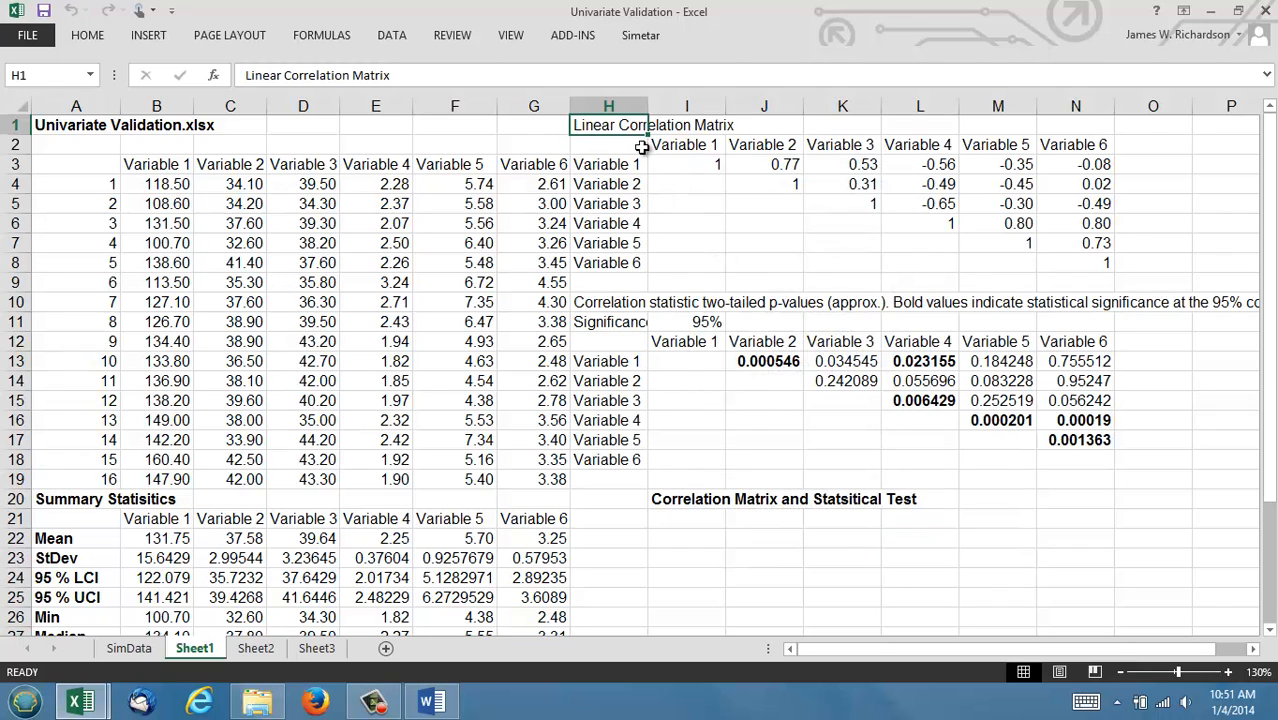
Examine the correlation coefficients of Variables 2 and 3 with the preceding variables, together with their matching p-values
right_click(672, 164)
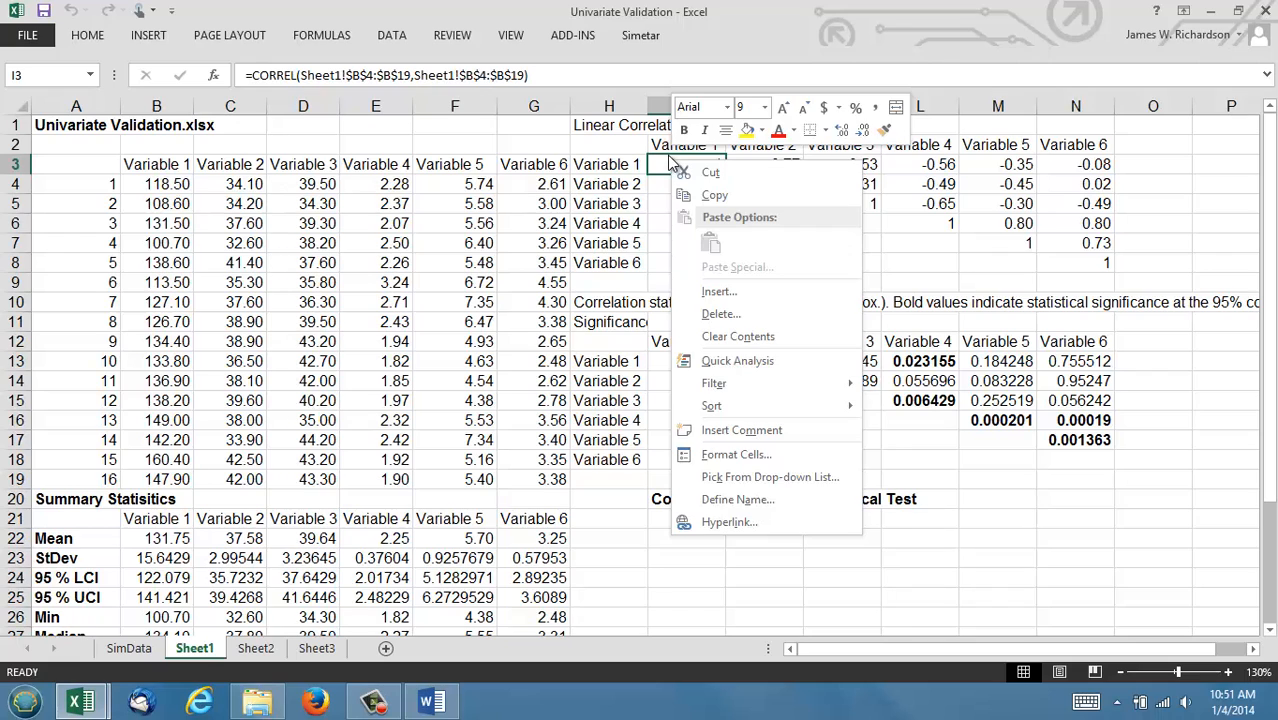
left_click(668, 160)
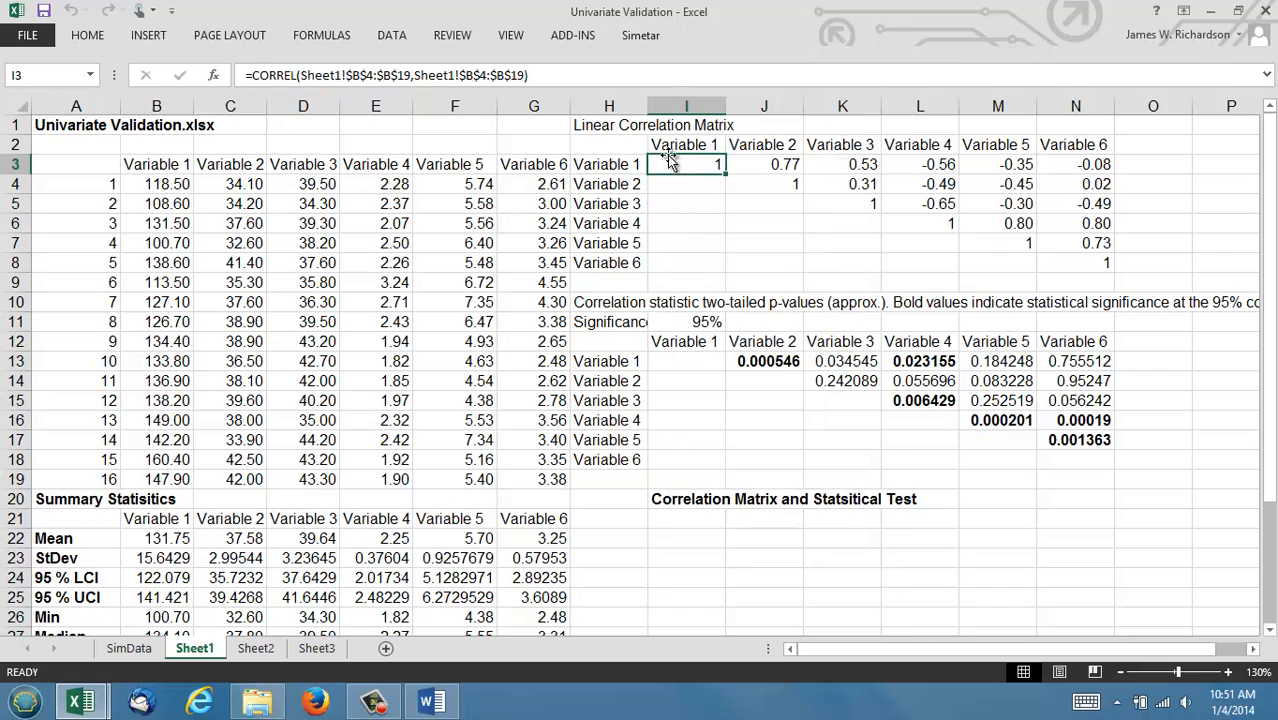
left_click(790, 168)
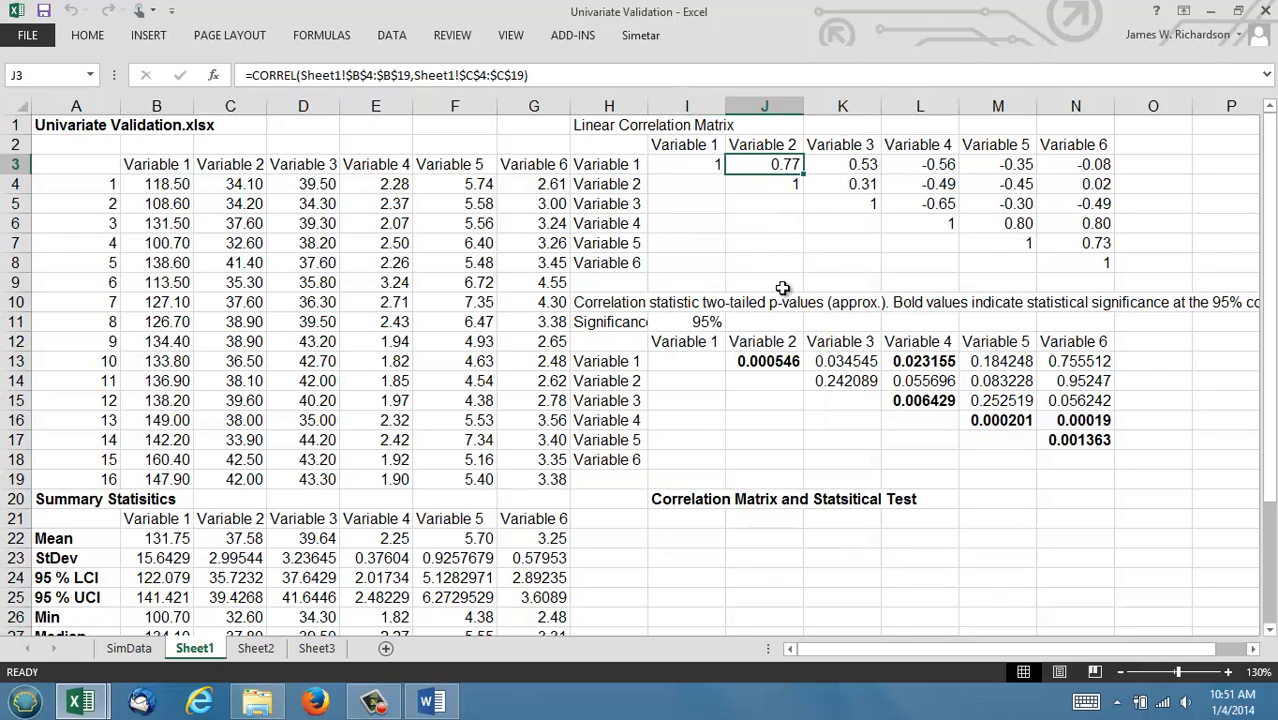
left_click(771, 364)
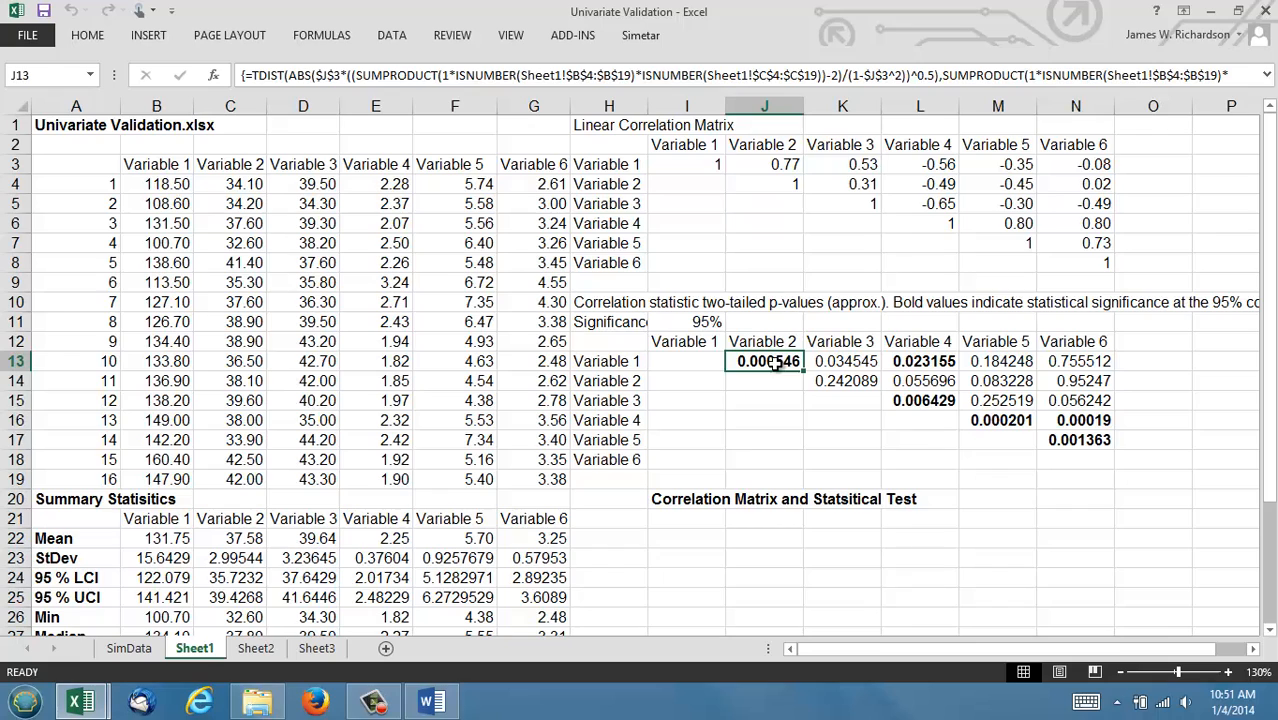
left_click(785, 165)
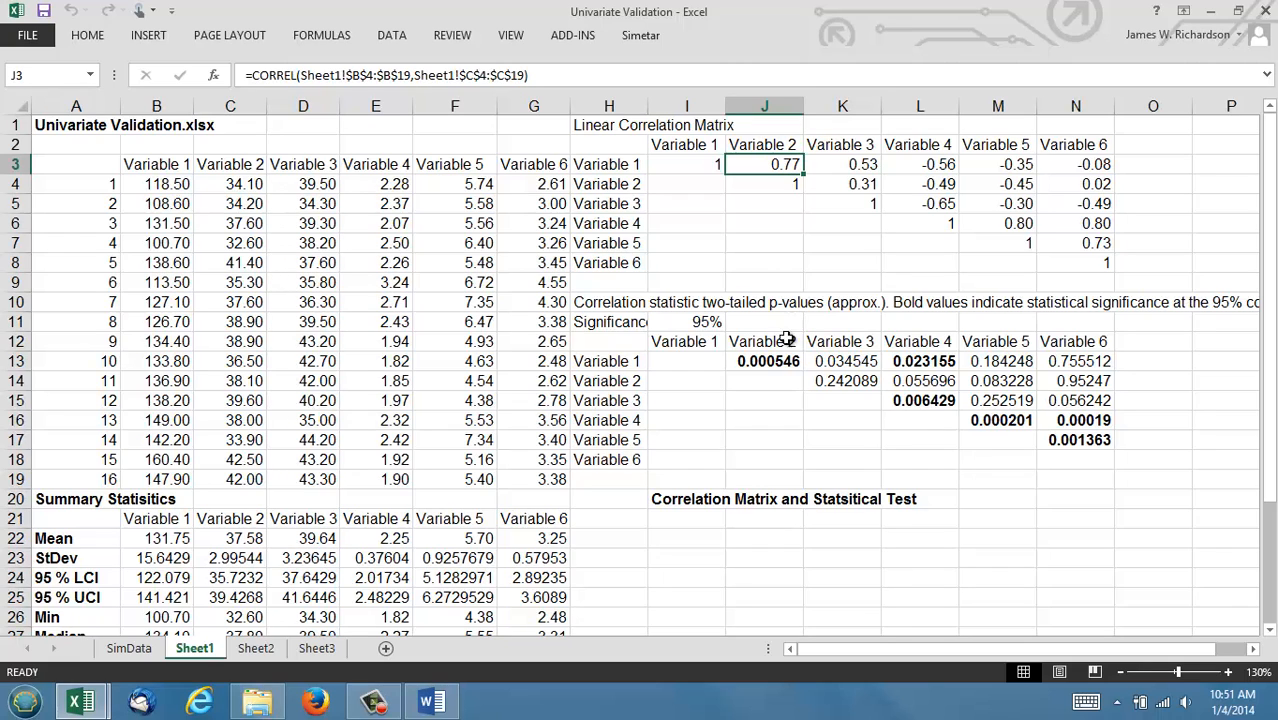
left_click(772, 364)
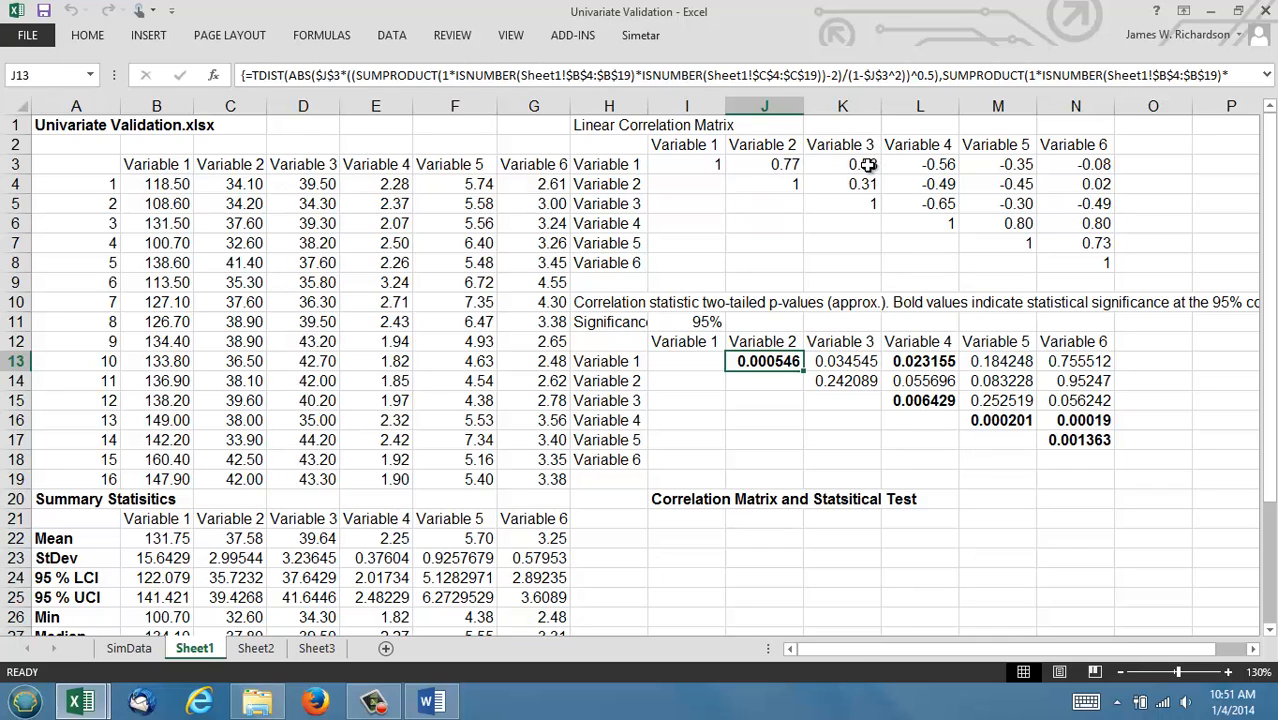
left_click_drag(866, 165, 862, 185)
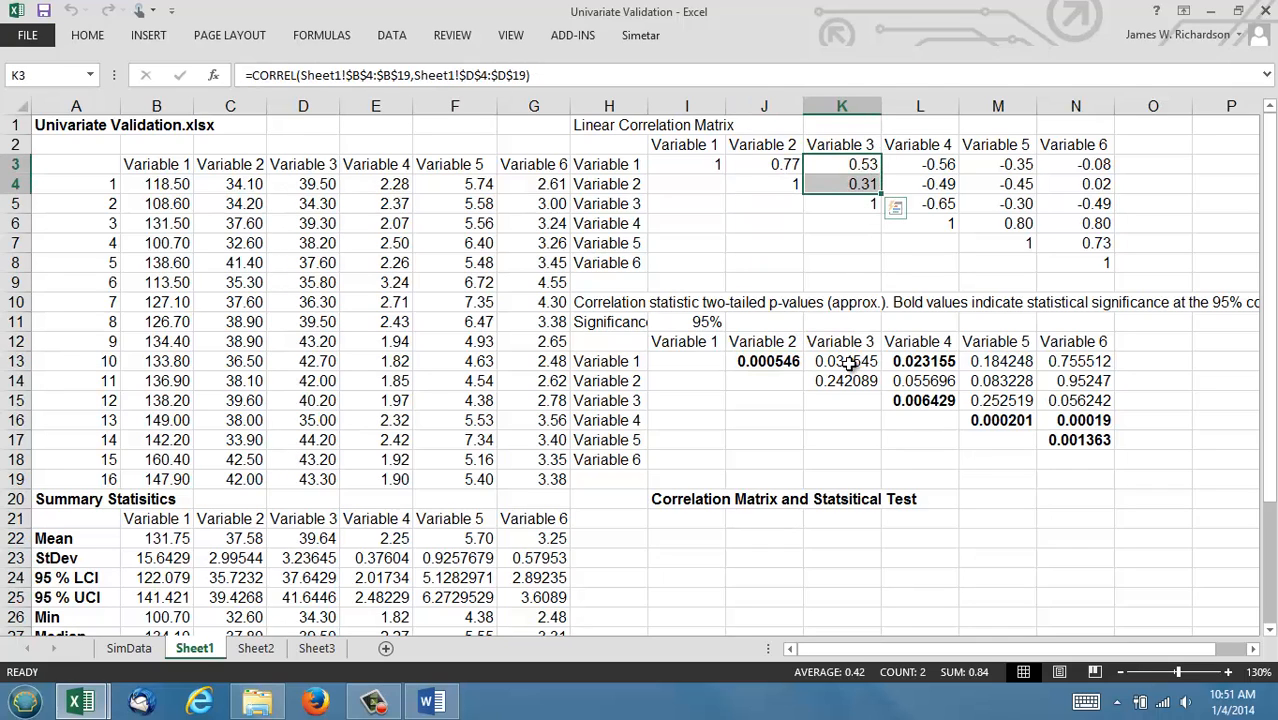
mouse_move(848, 365)
left_mouse_down()
mouse_move(851, 399)
mouse_move(853, 378)
left_mouse_up()
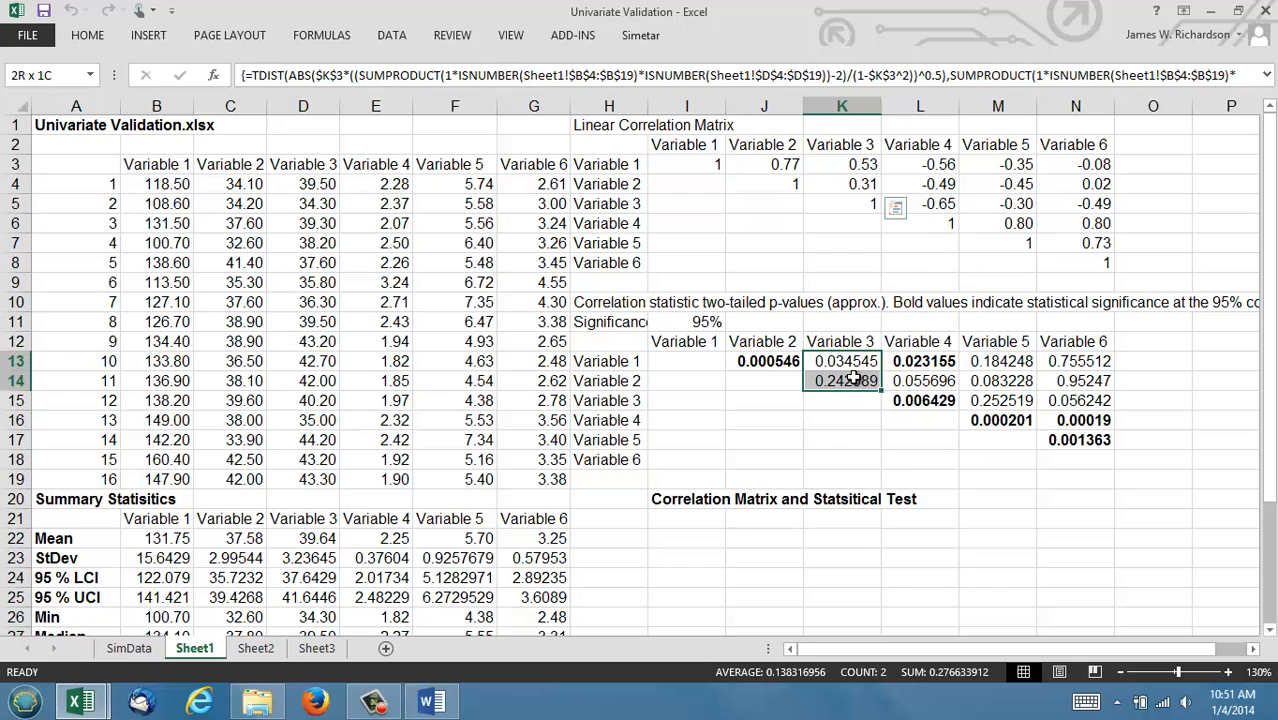
Check the p-value for the correlation between Variables 1 and 4 against its coefficient in the linear correlation matrix
left_click(940, 366)
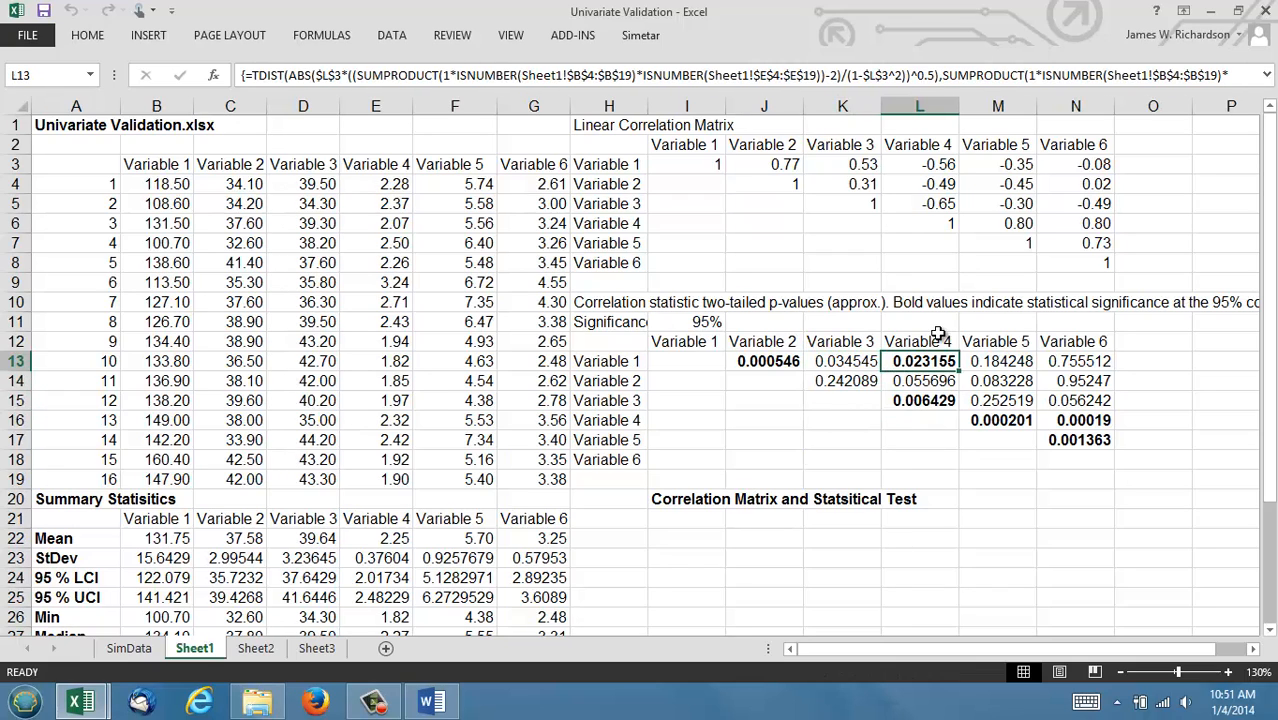
right_click(945, 168)
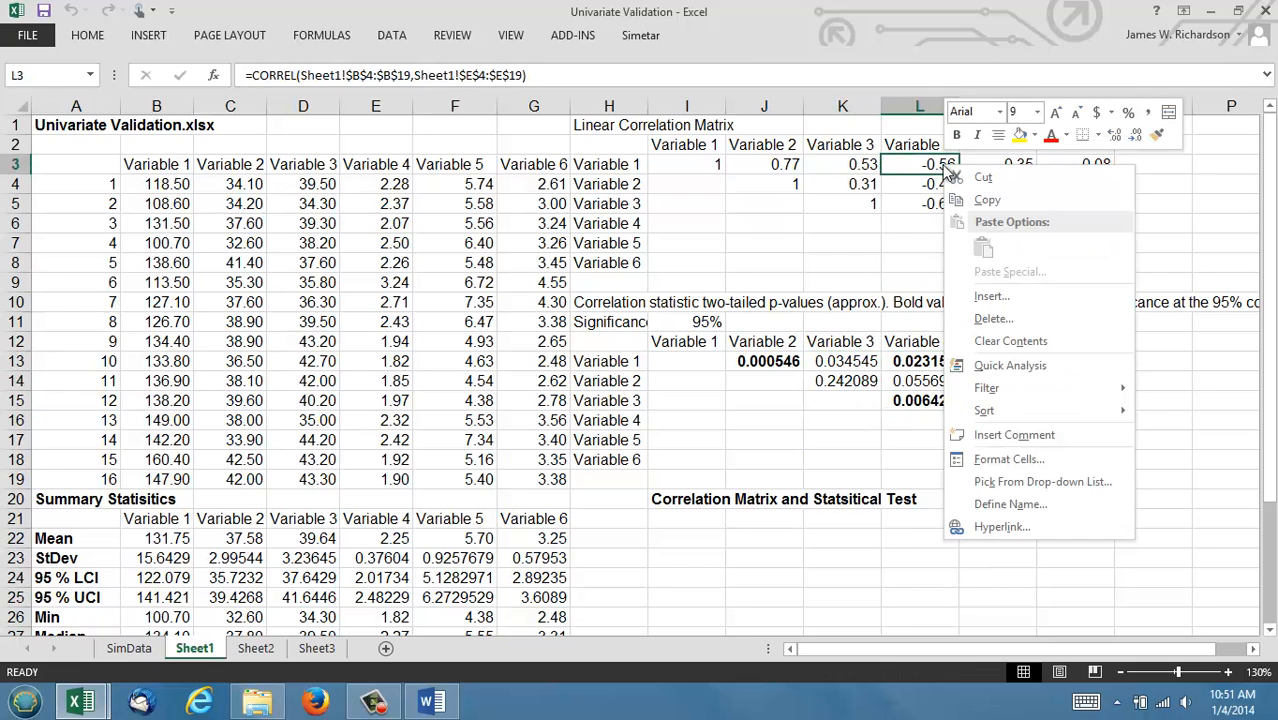
right_click(879, 234)
right_click(879, 234)
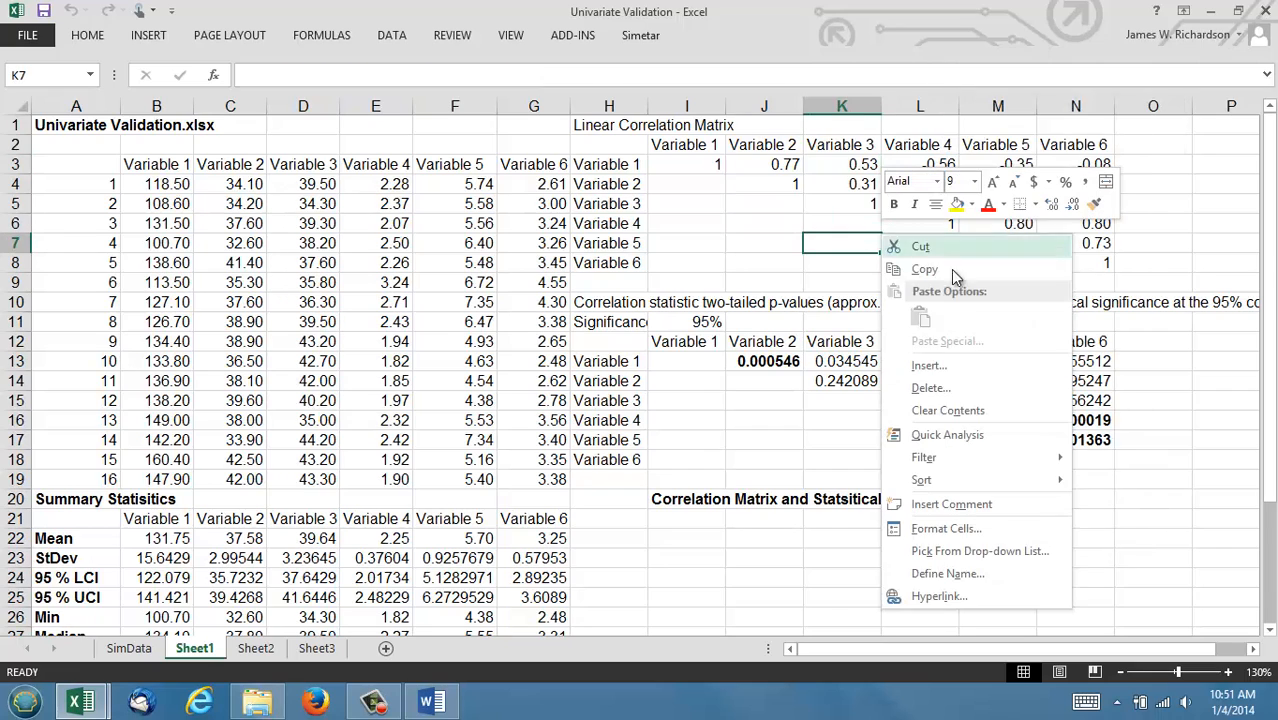
left_click(750, 274)
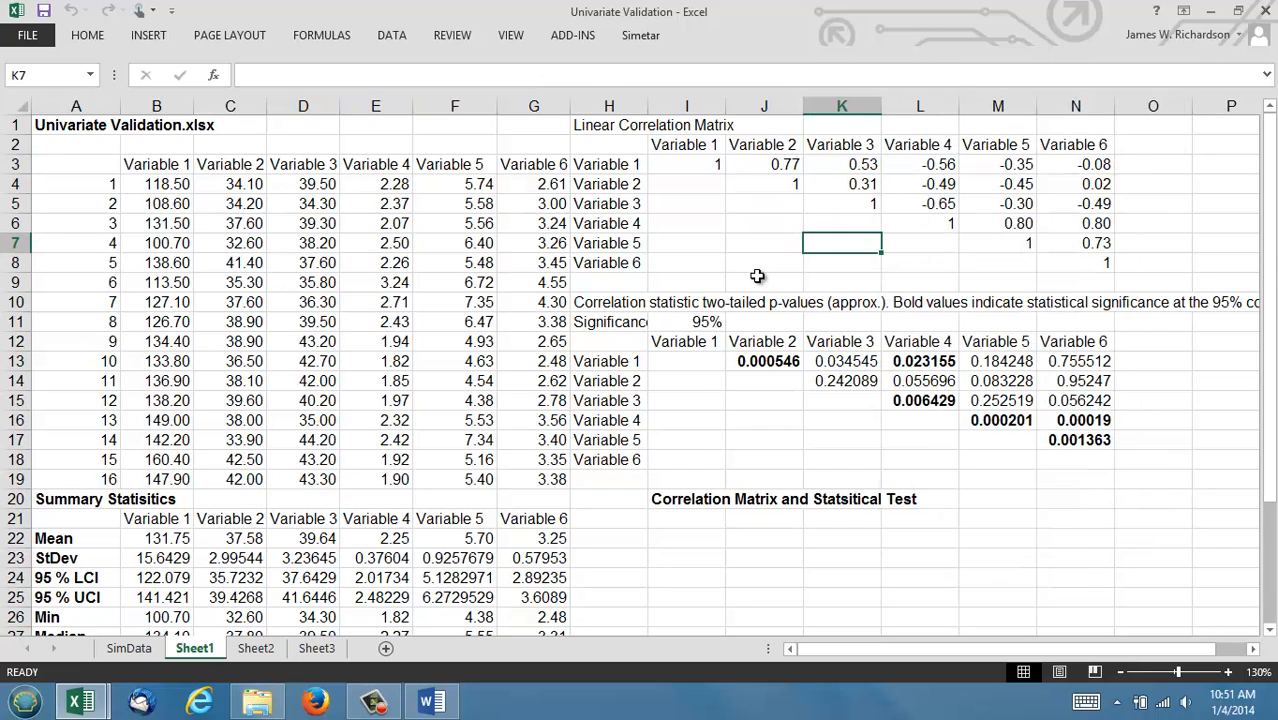
Check the p-value and coefficient for Variables 5 and 6, and the coefficient for Variables 4 and 6
left_click(1078, 441)
left_click(1100, 243)
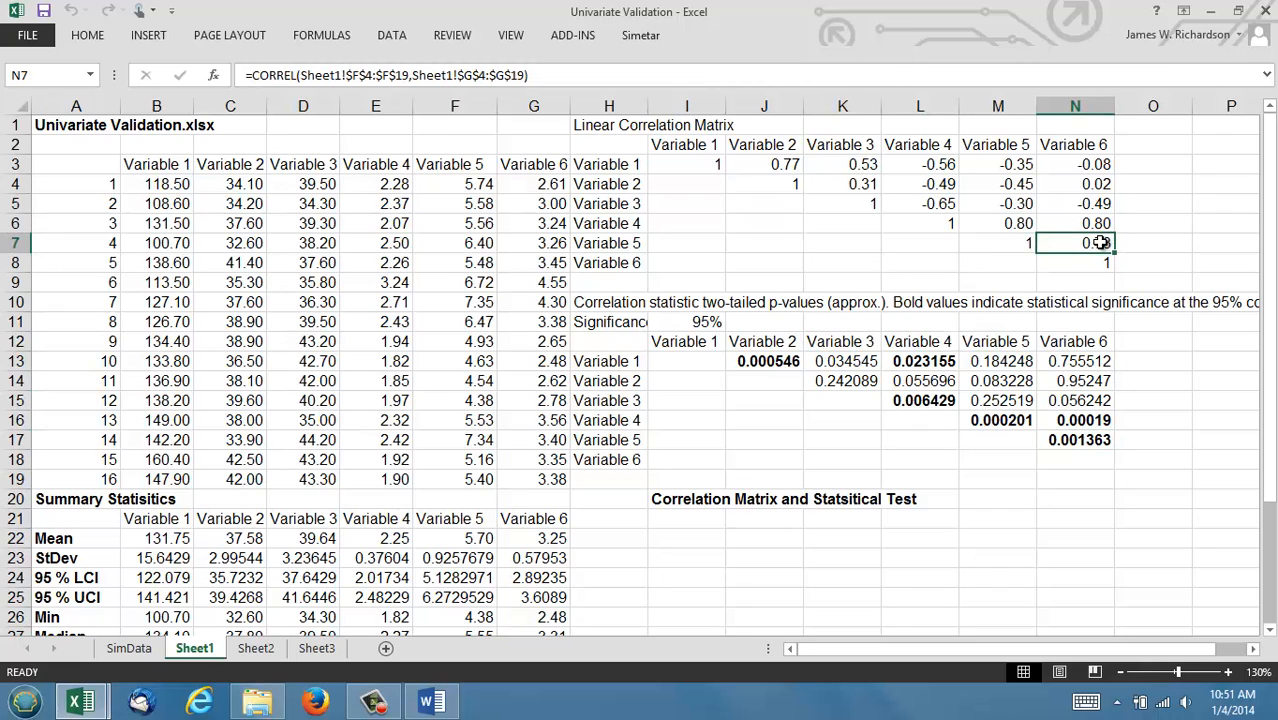
key("Up")
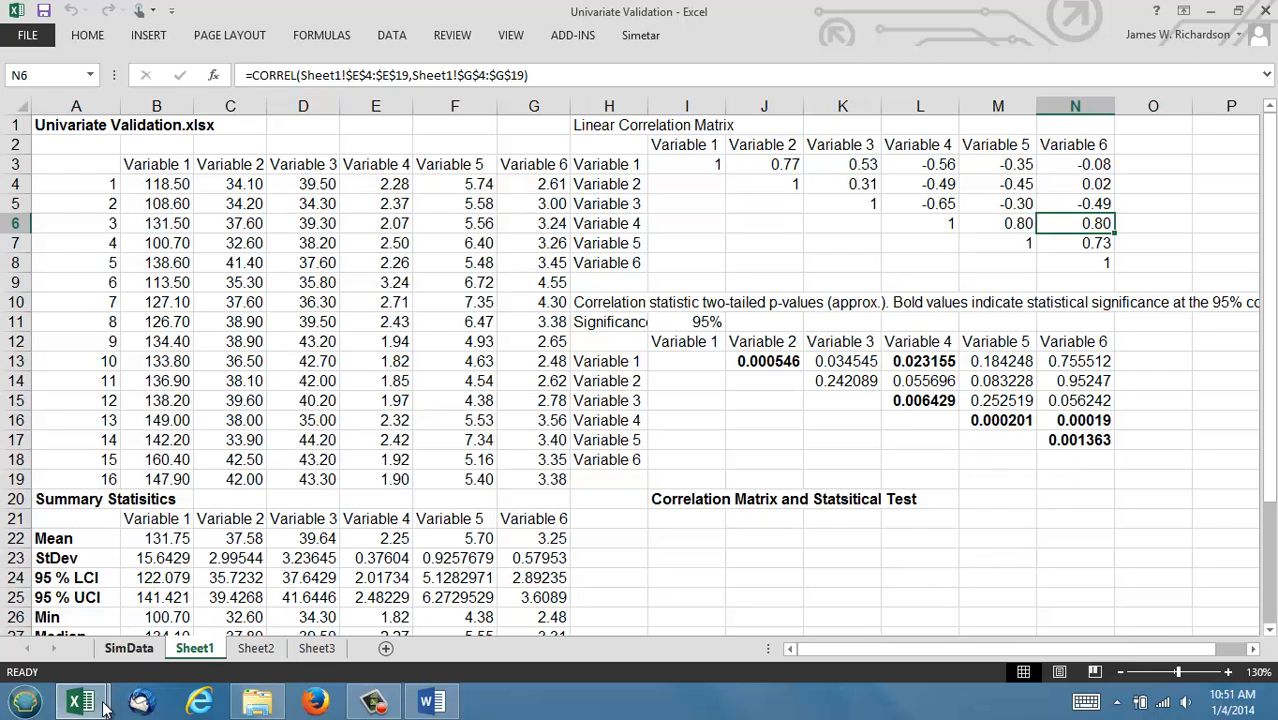
Switch to the open workbook "Simetar and Risk Picture at Outset" to show its title and contact information
mouse_move(83, 703)
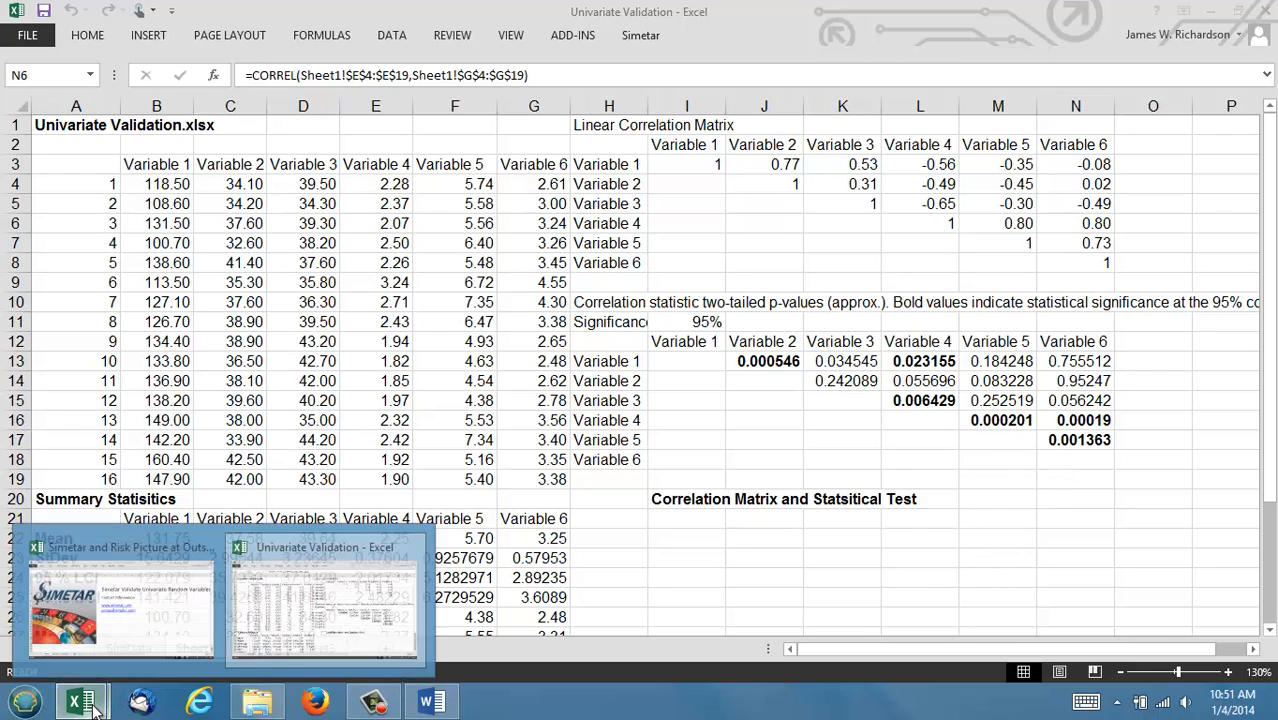
left_click(173, 630)
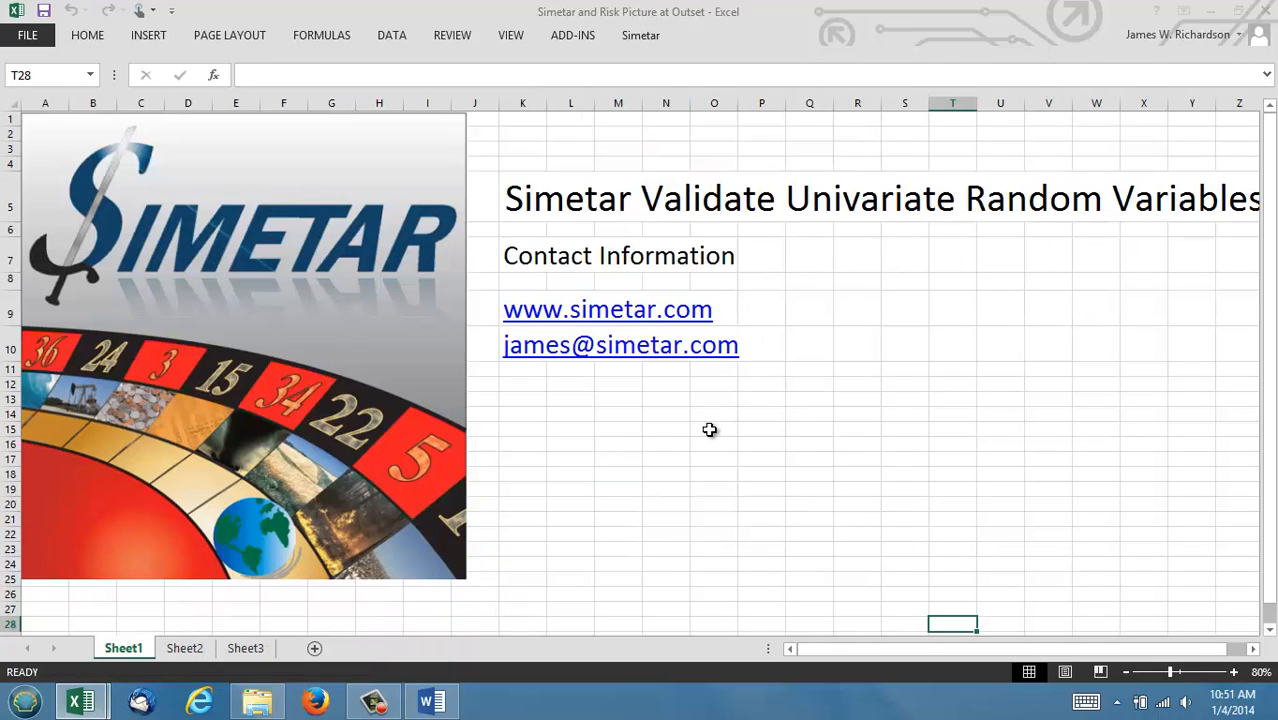